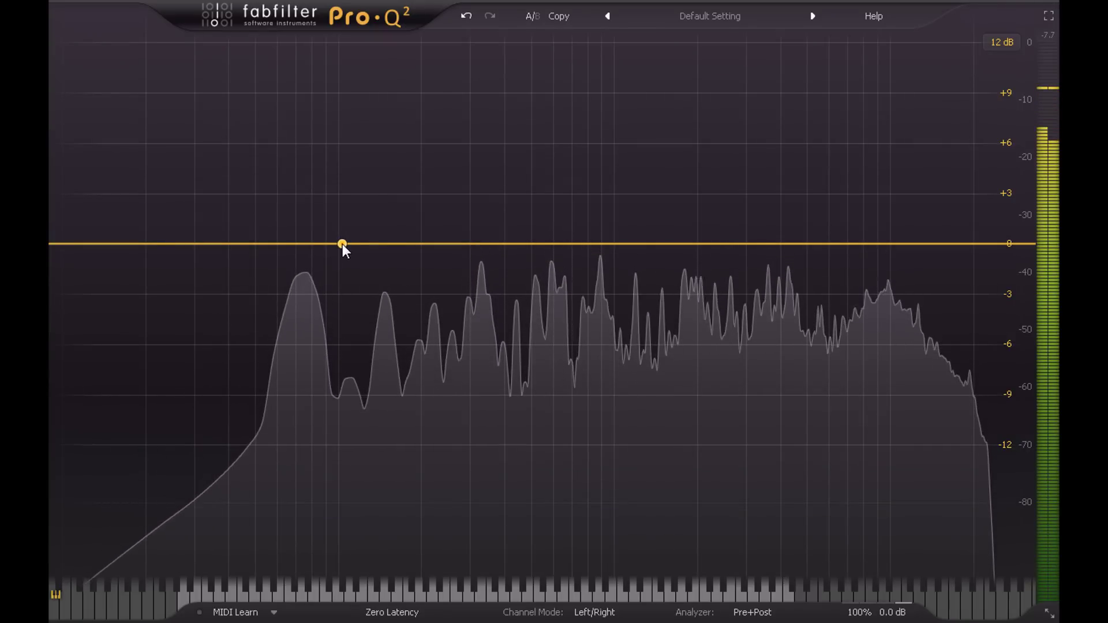
# - Create a small low bell boost, then solo and narrow it to hear around 102 Hz
pyautogui.moveTo(342, 244); pyautogui.dragTo(246, 240)
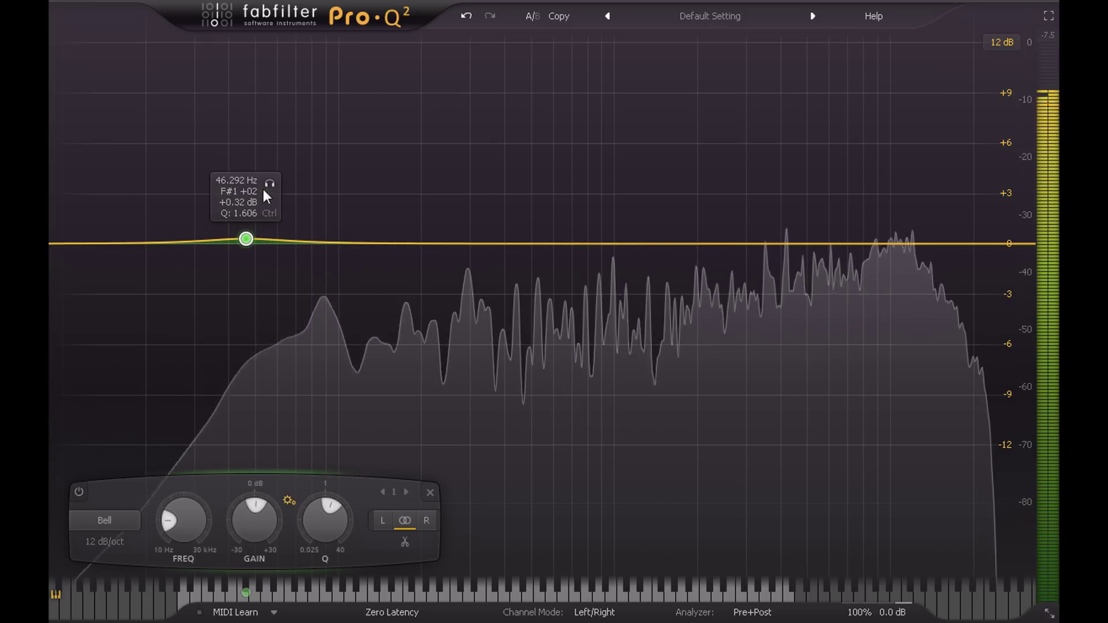
pyautogui.moveTo(269, 186); pyautogui.dragTo(368, 191)
pyautogui.scroll(2, 279, 183)
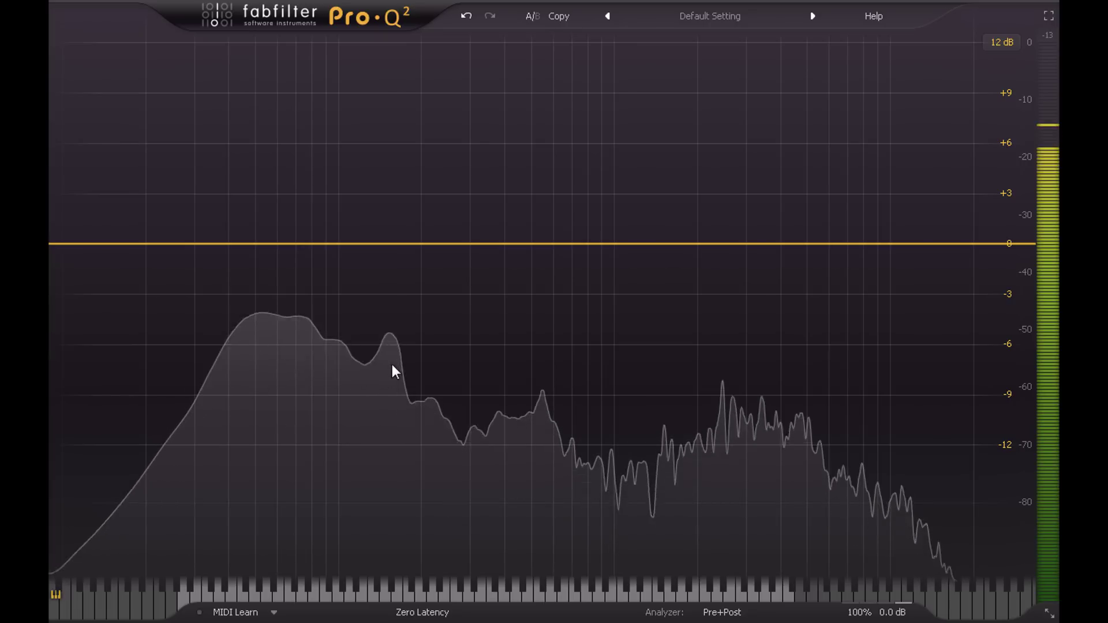
# - Cut about 8.6 dB with a bell near 148 Hz, A/B it on and off, then narrow it
pyautogui.moveTo(389, 246); pyautogui.dragTo(386, 394)
pyautogui.scroll(3, 389, 365)
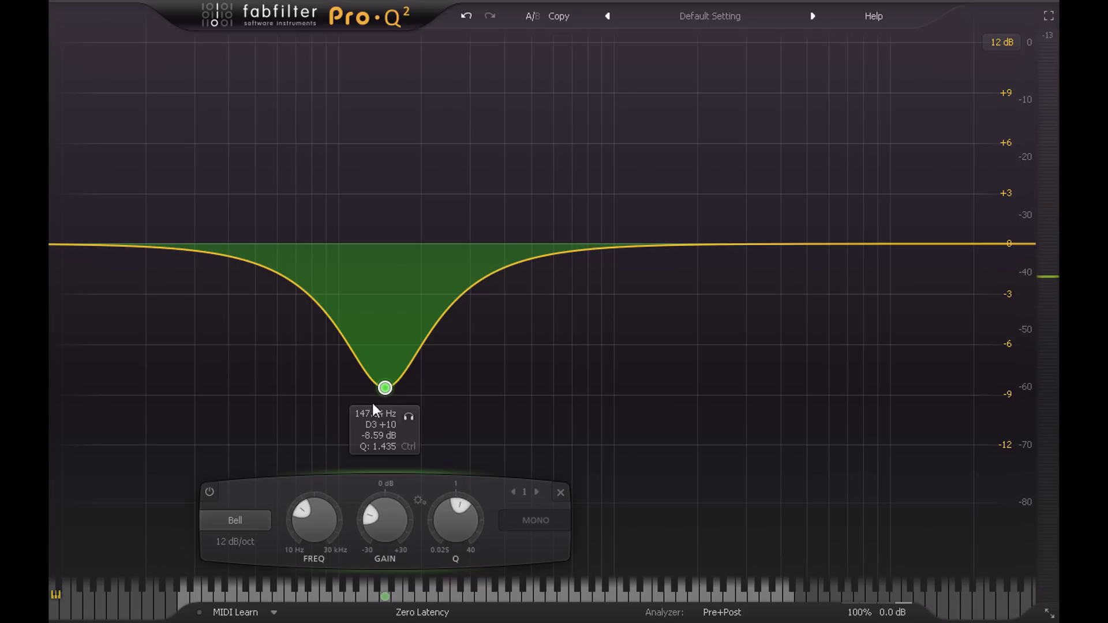
pyautogui.click(211, 490)
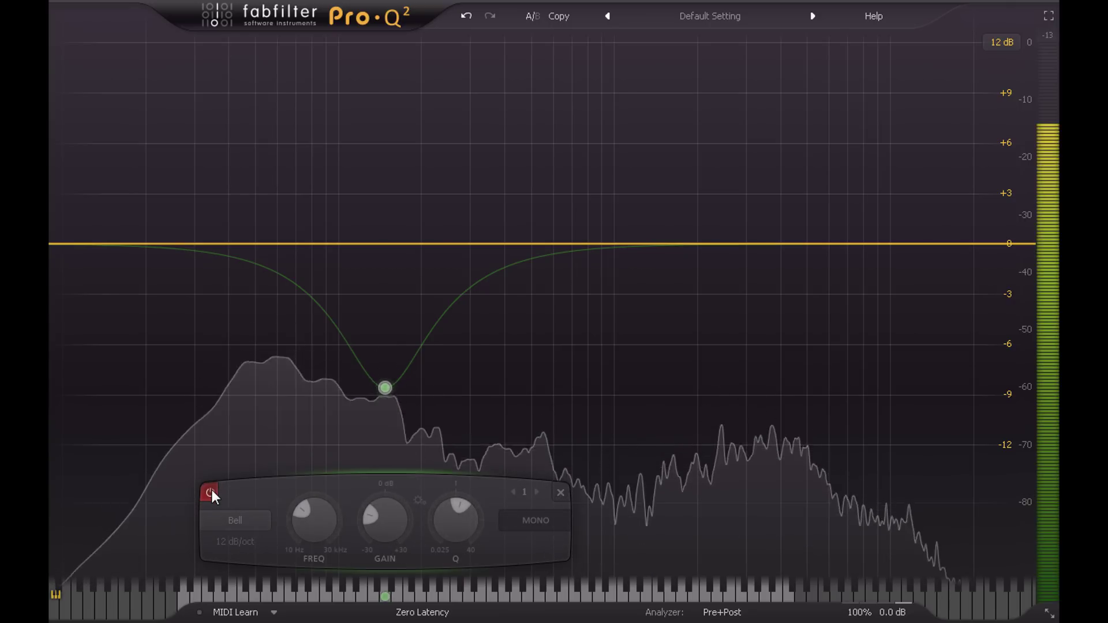
pyautogui.click(209, 492)
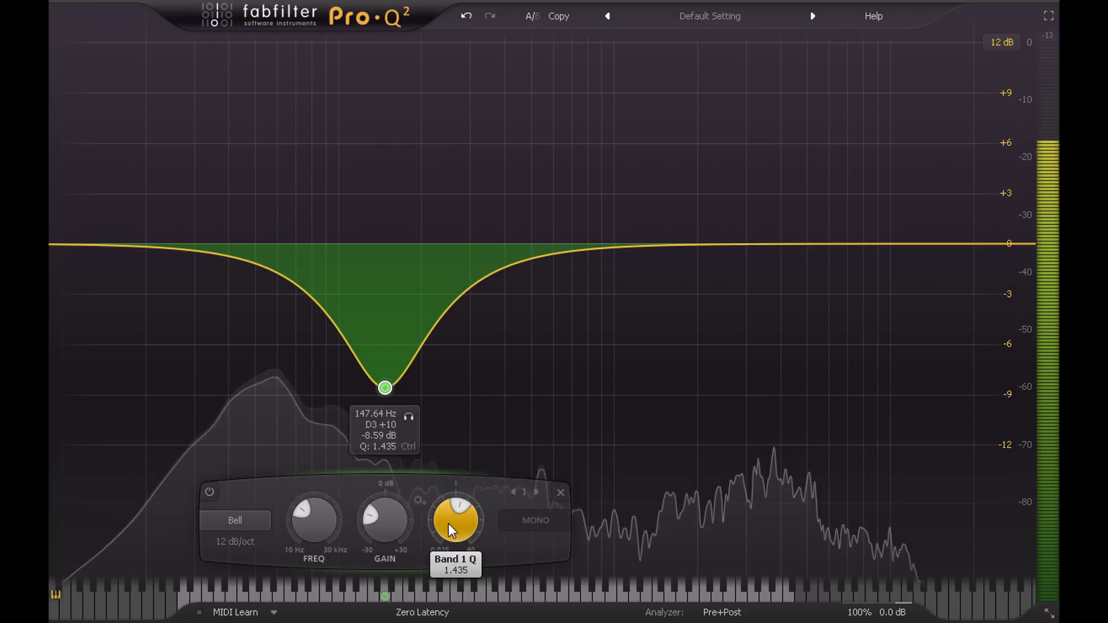
pyautogui.moveTo(448, 524); pyautogui.dragTo(449, 505)
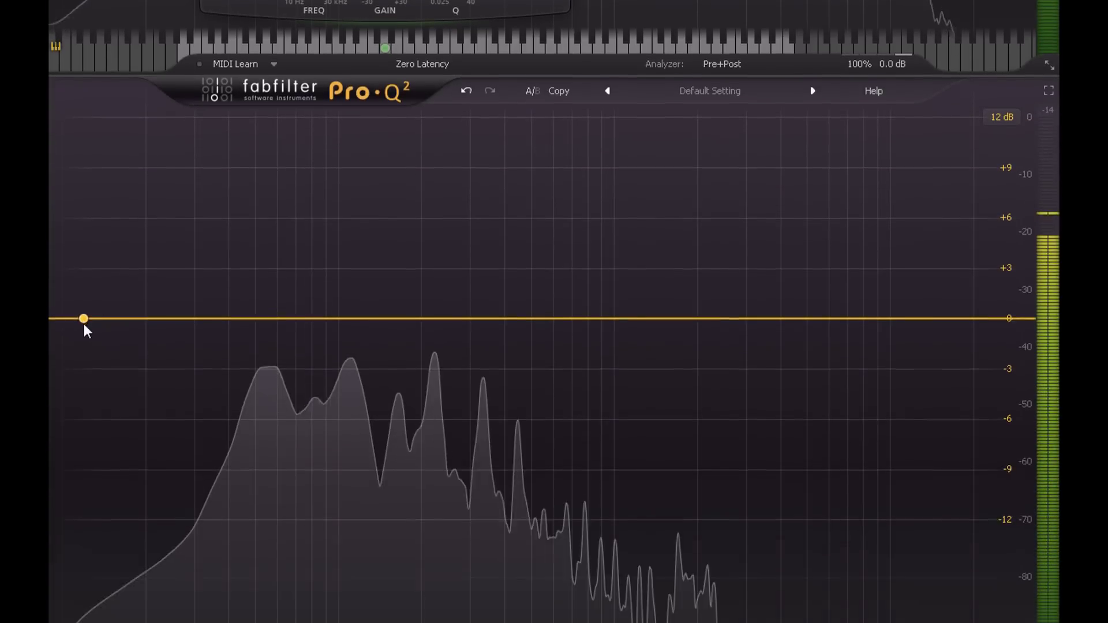
# - Make the low band a shelf near 97 Hz cutting the lows by -9.19 dB
pyautogui.moveTo(84, 324); pyautogui.dragTo(340, 369)
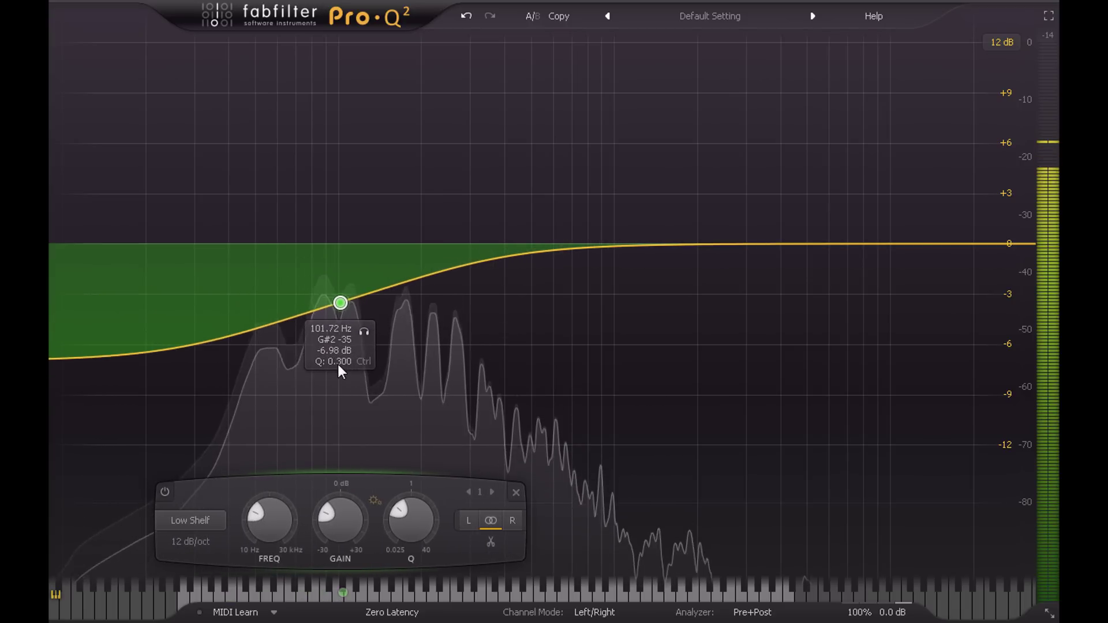
pyautogui.scroll(5, 341, 304)
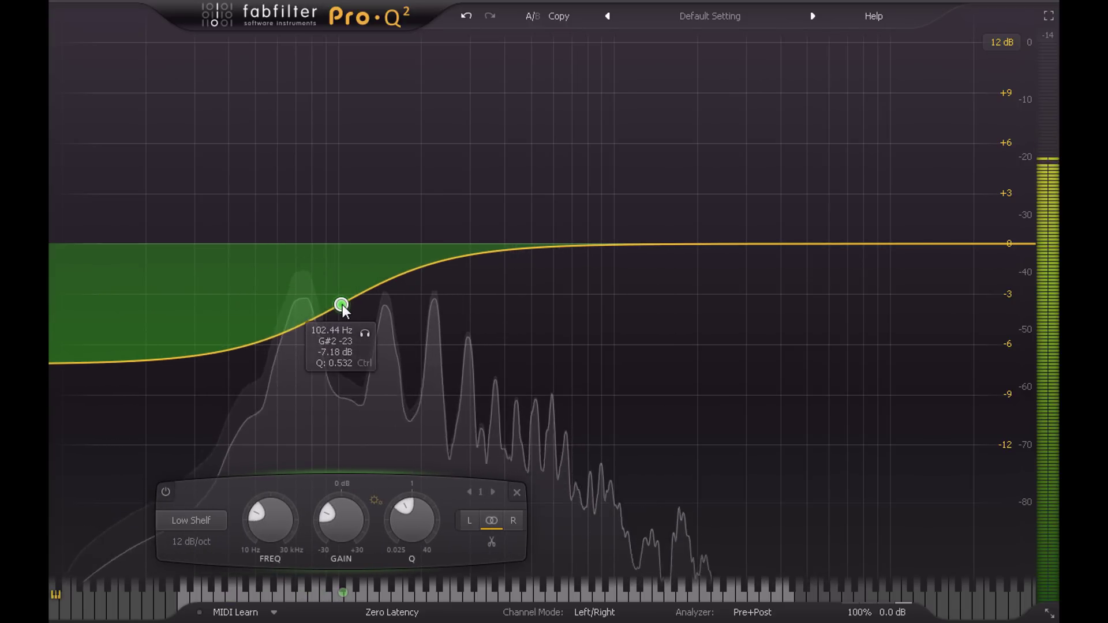
pyautogui.scroll(1, 341, 306)
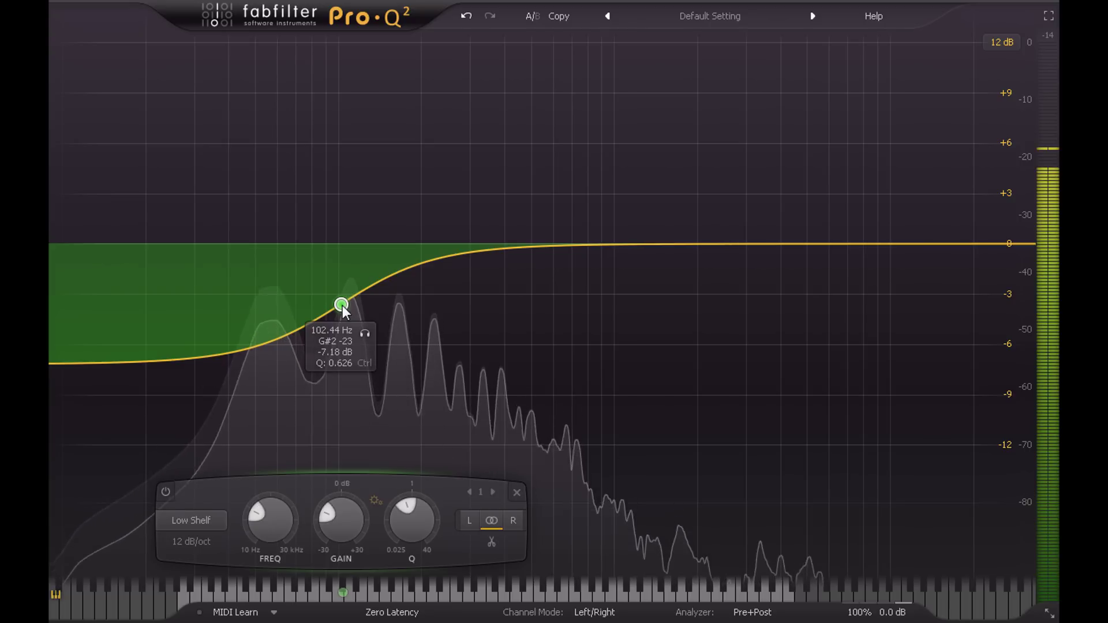
pyautogui.moveTo(341, 306); pyautogui.dragTo(336, 312)
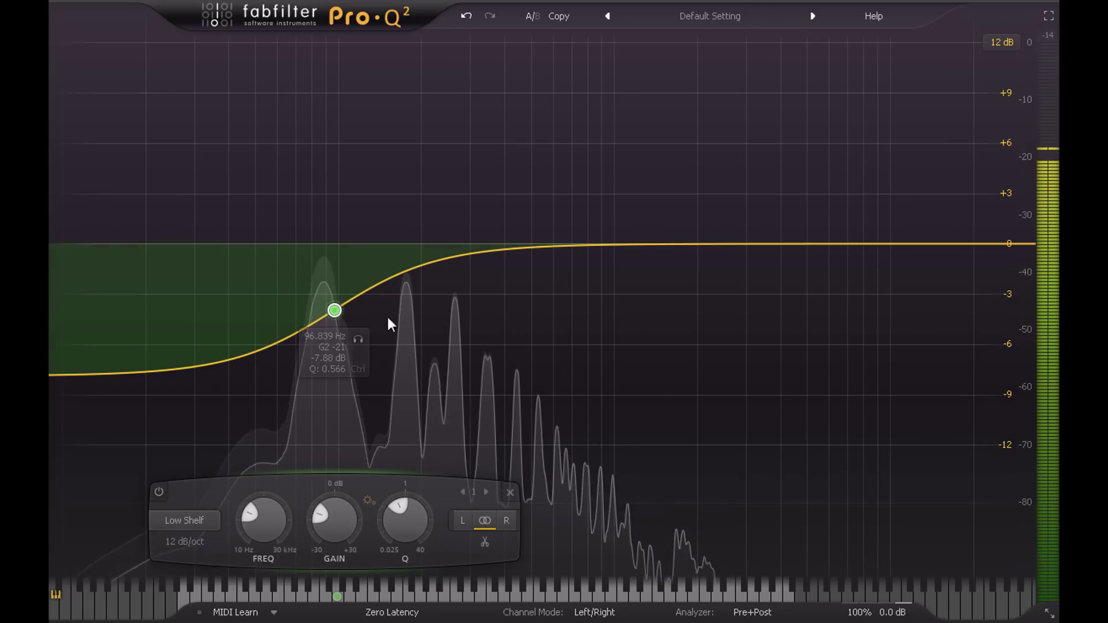
pyautogui.moveTo(348, 508)
pyautogui.mouseDown()
pyautogui.moveTo(343, 564)
pyautogui.moveTo(338, 487)
pyautogui.moveTo(338, 527)
pyautogui.mouseUp()
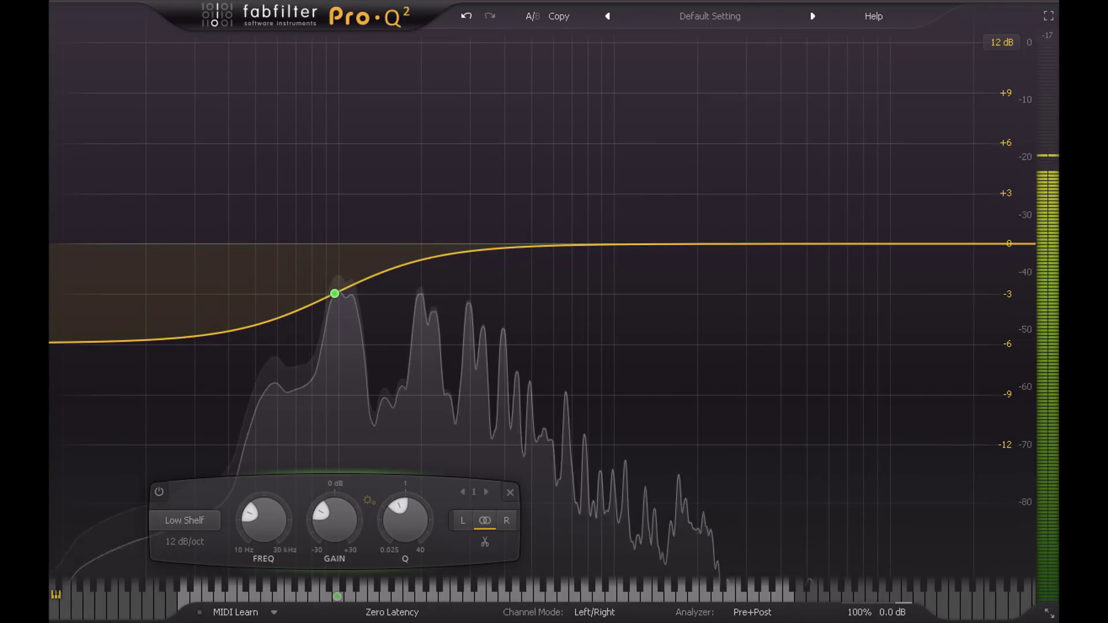
# - Raise the output level to +1.12 dB and compare the whole EQ bypassed and active
pyautogui.moveTo(875, 583)
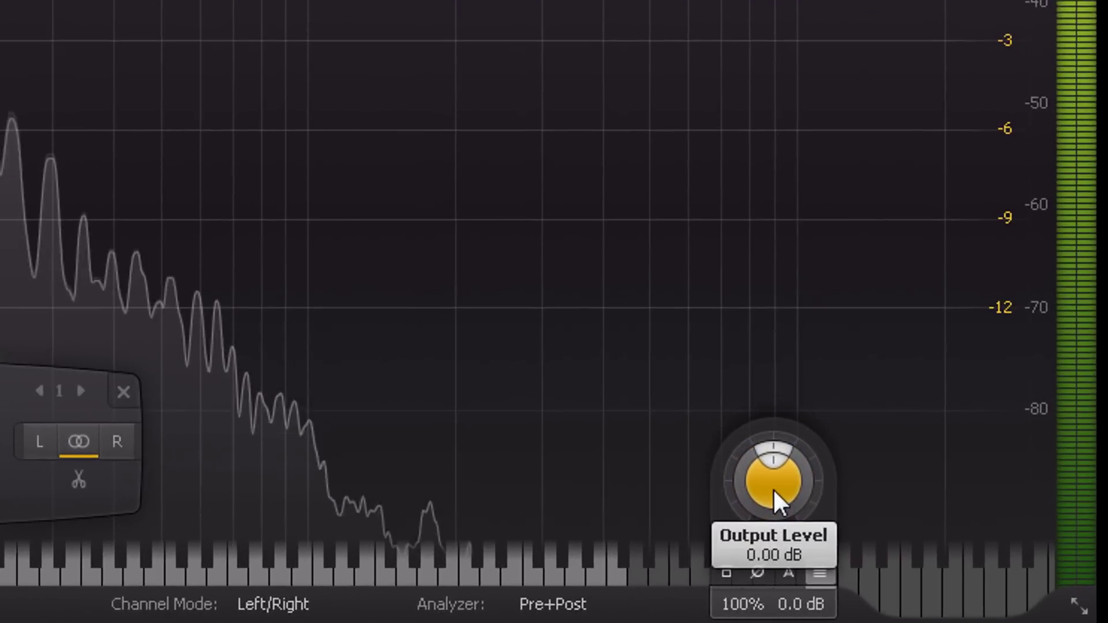
pyautogui.moveTo(857, 536); pyautogui.dragTo(857, 522)
pyautogui.moveTo(738, 444); pyautogui.dragTo(738, 411)
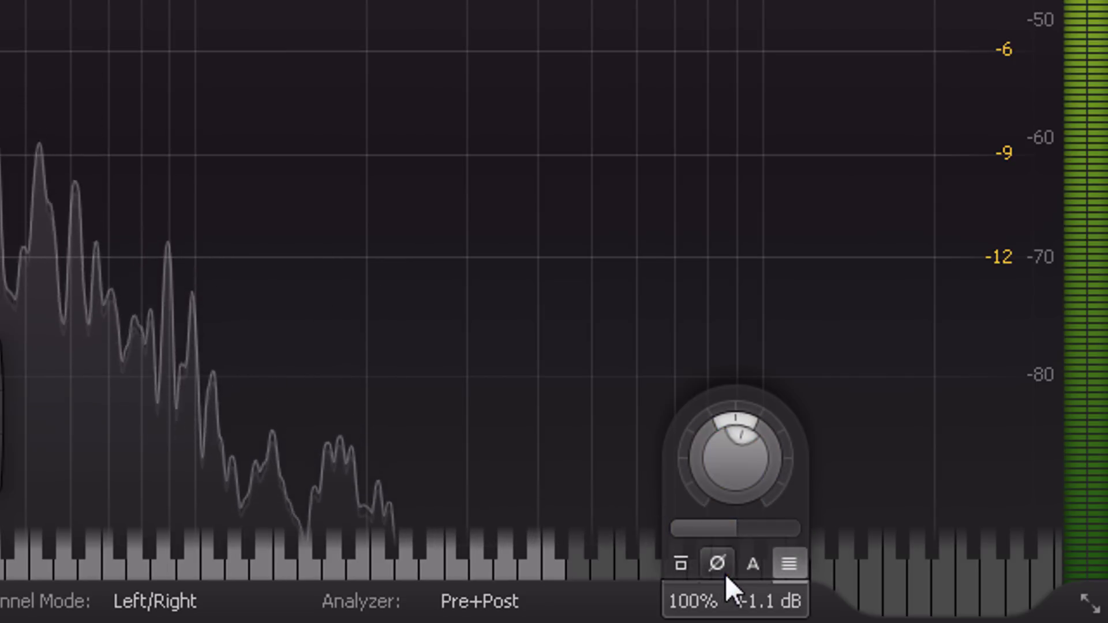
pyautogui.click(692, 570)
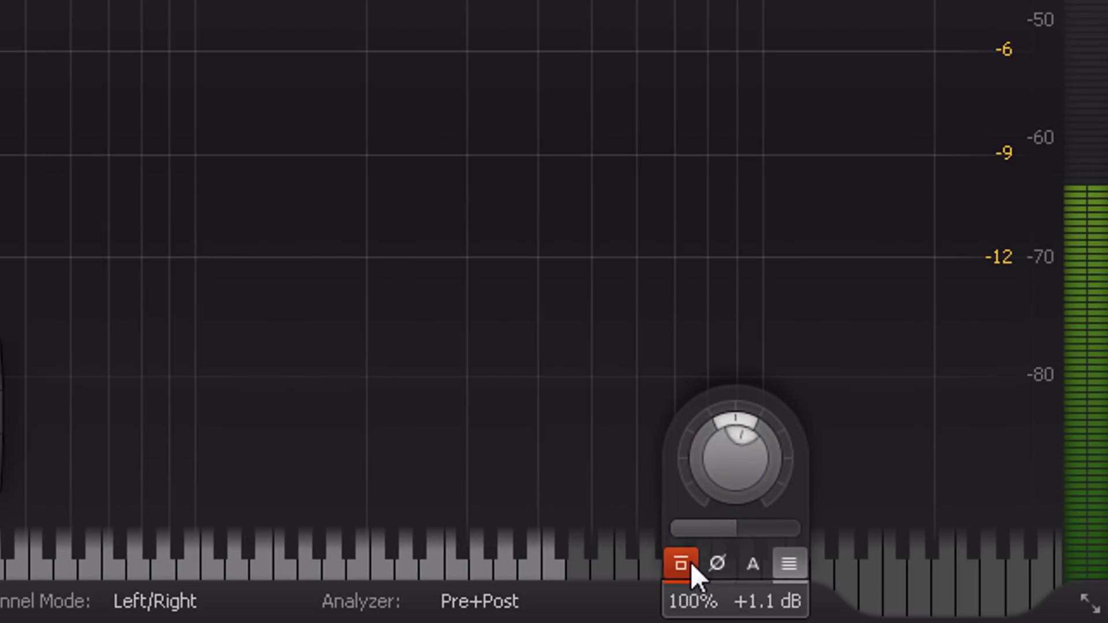
pyautogui.click(692, 569)
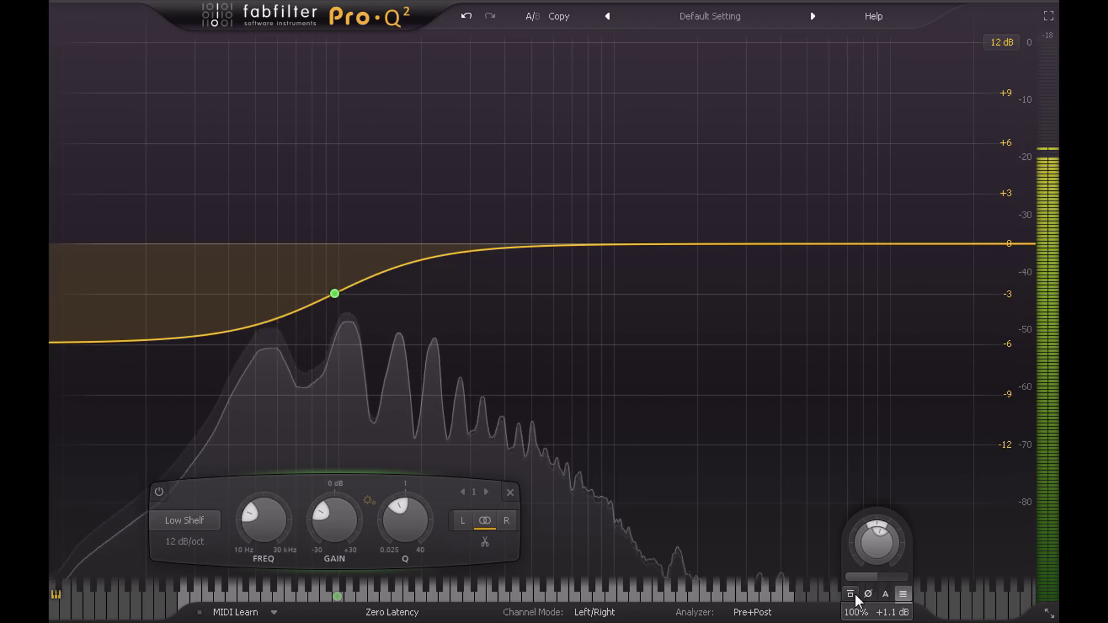
pyautogui.click(690, 568)
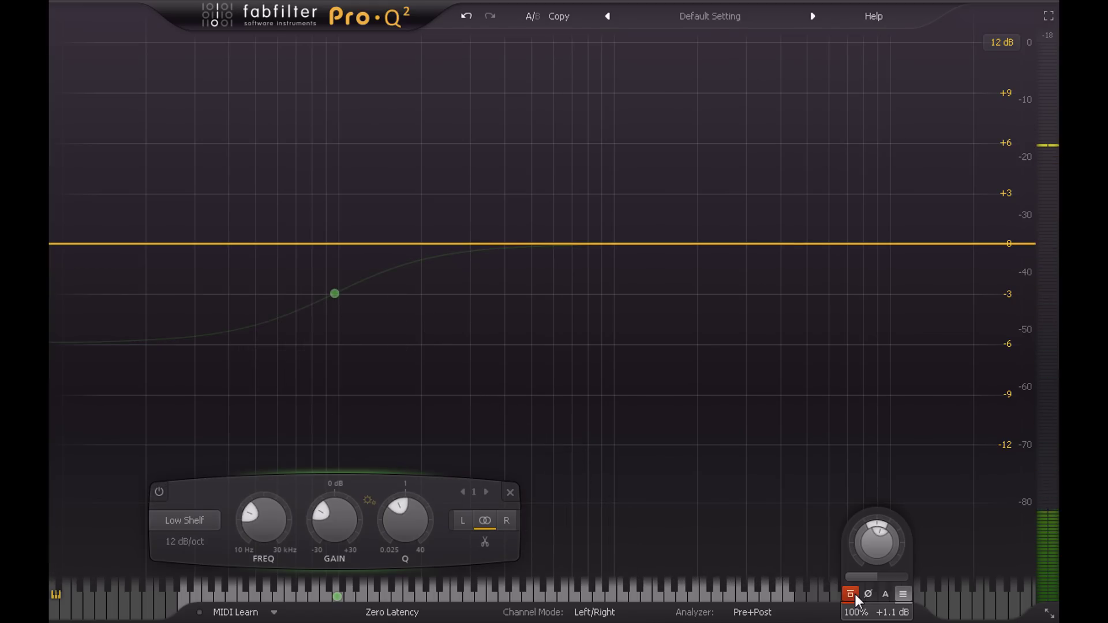
pyautogui.click(852, 594)
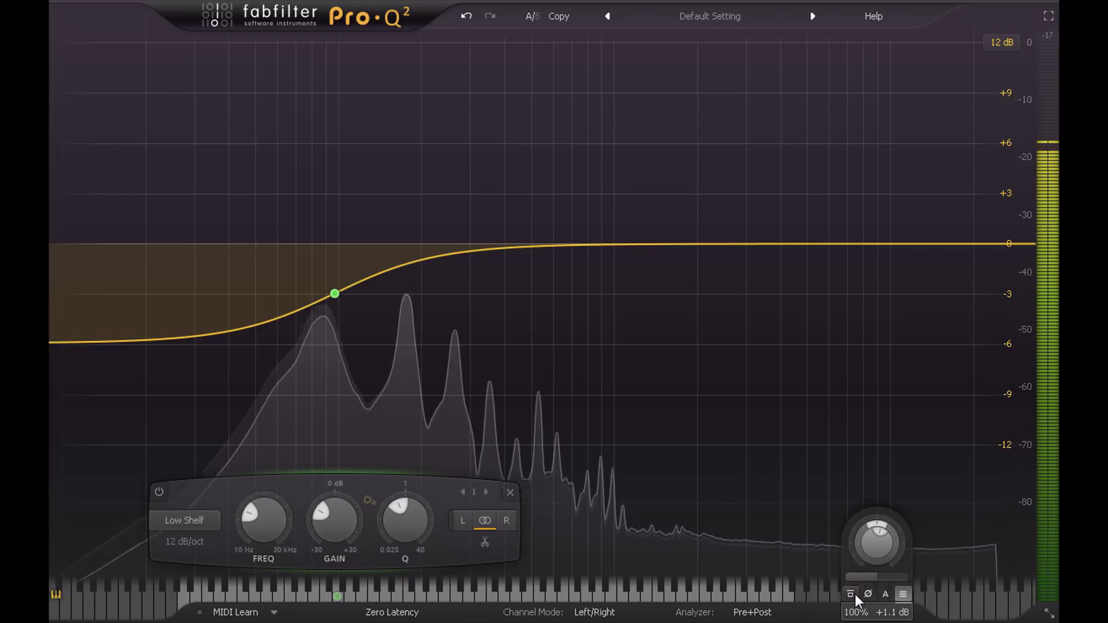
# - Reset output to 0 dB, enable Auto Gain, and deepen the low shelf to -17.34 dB
pyautogui.doubleClick(880, 545)
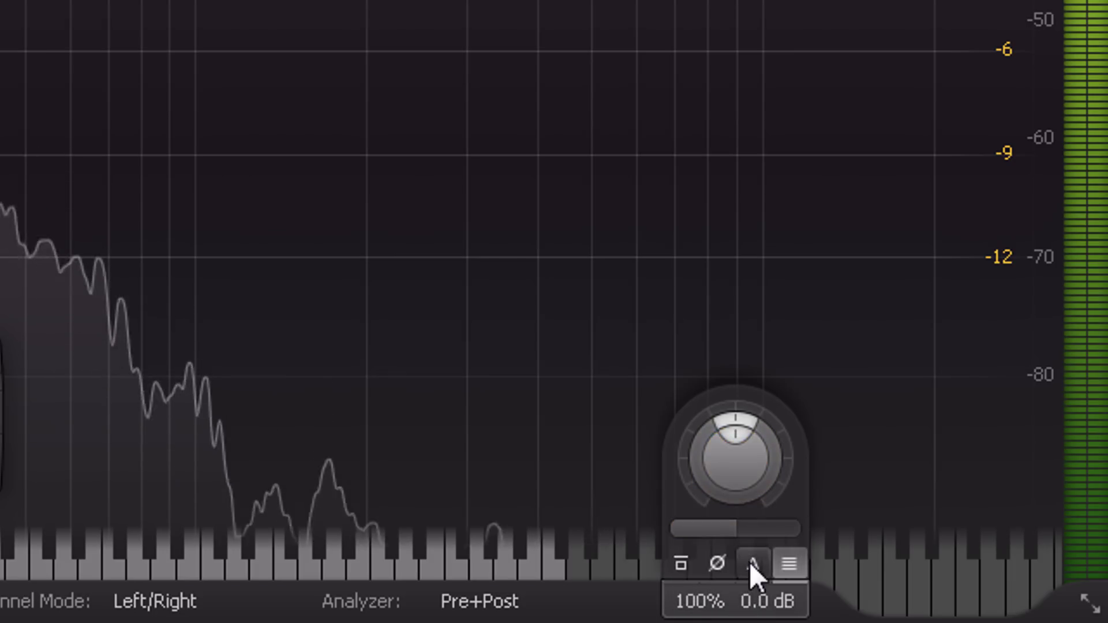
pyautogui.click(751, 564)
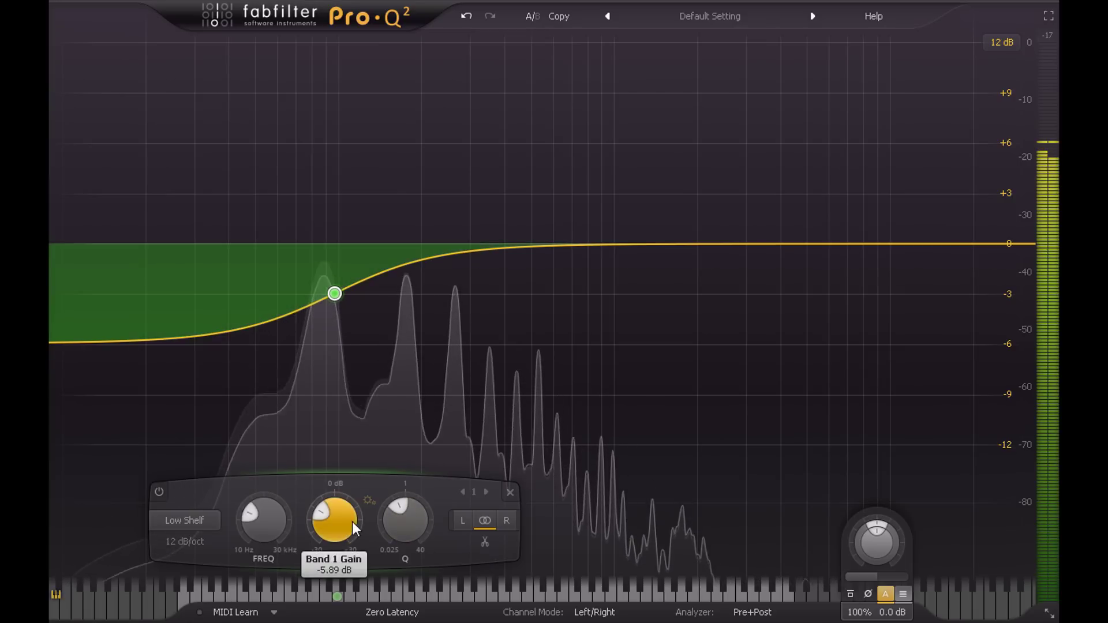
pyautogui.moveTo(349, 522); pyautogui.dragTo(296, 520)
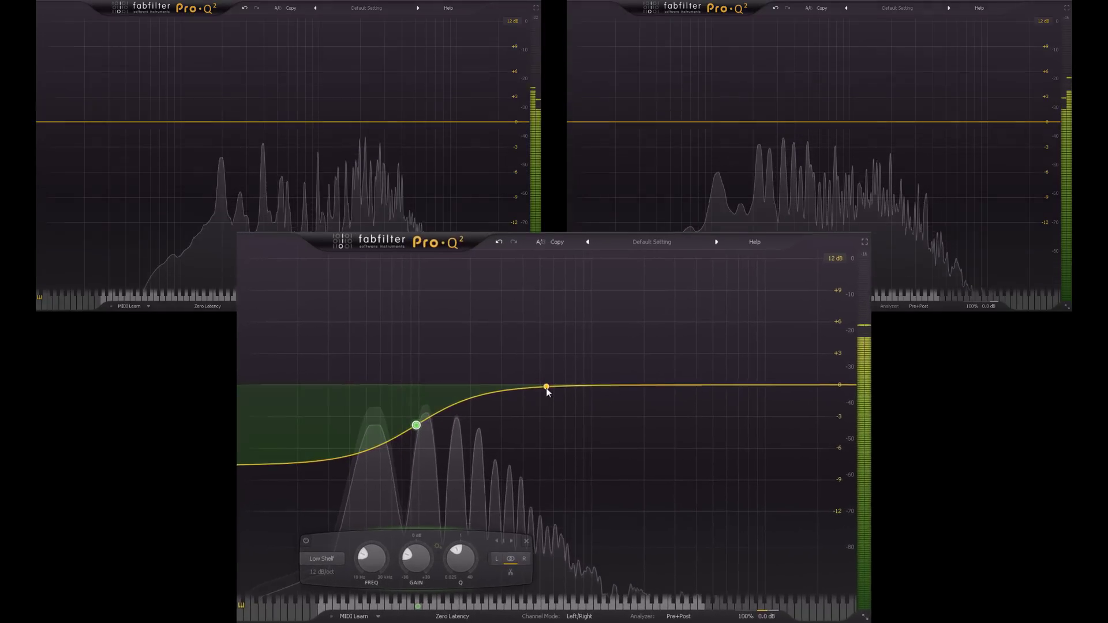
# - Add a wide bell boost in the bottom EQ near 200 Hz at +9.59 dB
pyautogui.moveTo(548, 434); pyautogui.dragTo(582, 407)
pyautogui.moveTo(595, 315); pyautogui.dragTo(584, 270)
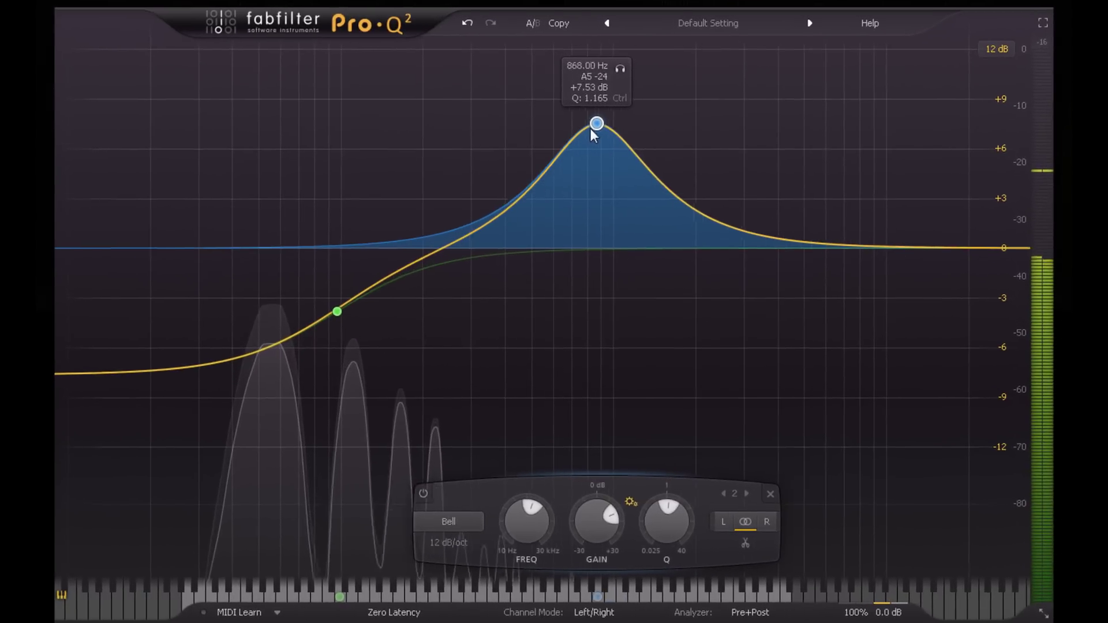
pyautogui.moveTo(591, 130); pyautogui.dragTo(419, 114)
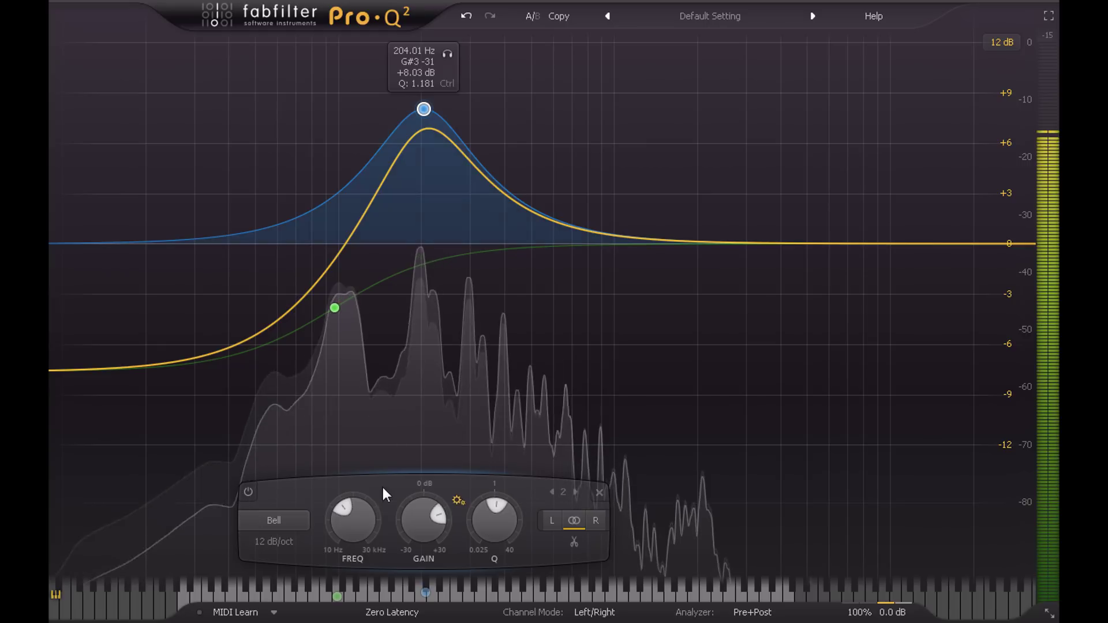
pyautogui.moveTo(357, 522)
pyautogui.mouseDown()
pyautogui.moveTo(355, 561)
pyautogui.moveTo(351, 471)
pyautogui.moveTo(348, 525)
pyautogui.mouseUp()
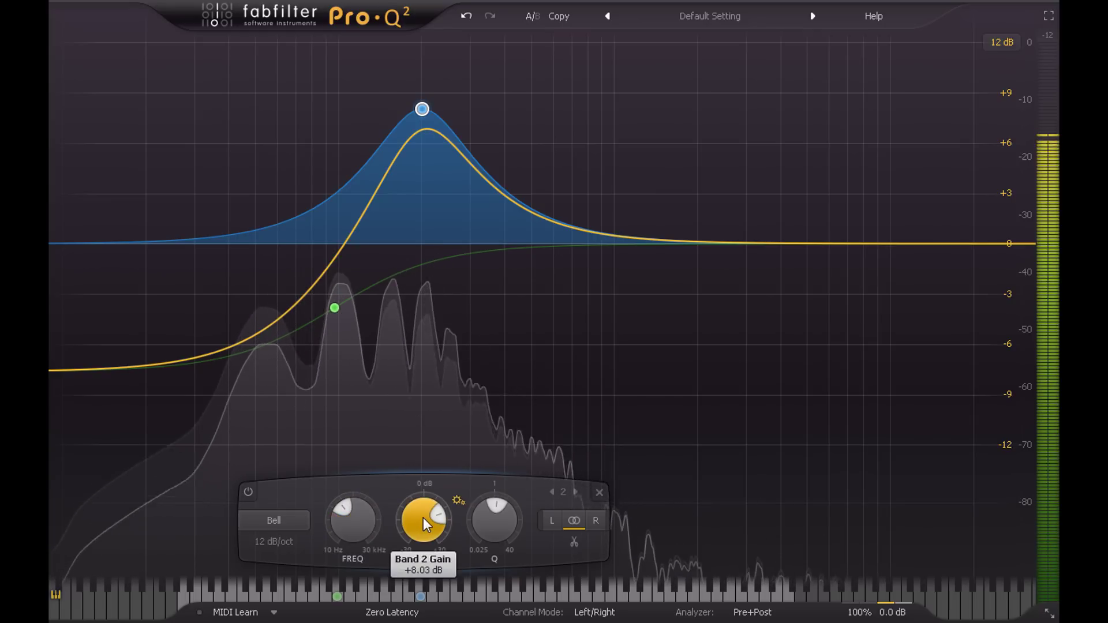
pyautogui.moveTo(424, 518)
pyautogui.mouseDown()
pyautogui.moveTo(422, 494)
pyautogui.moveTo(423, 503)
pyautogui.mouseUp()
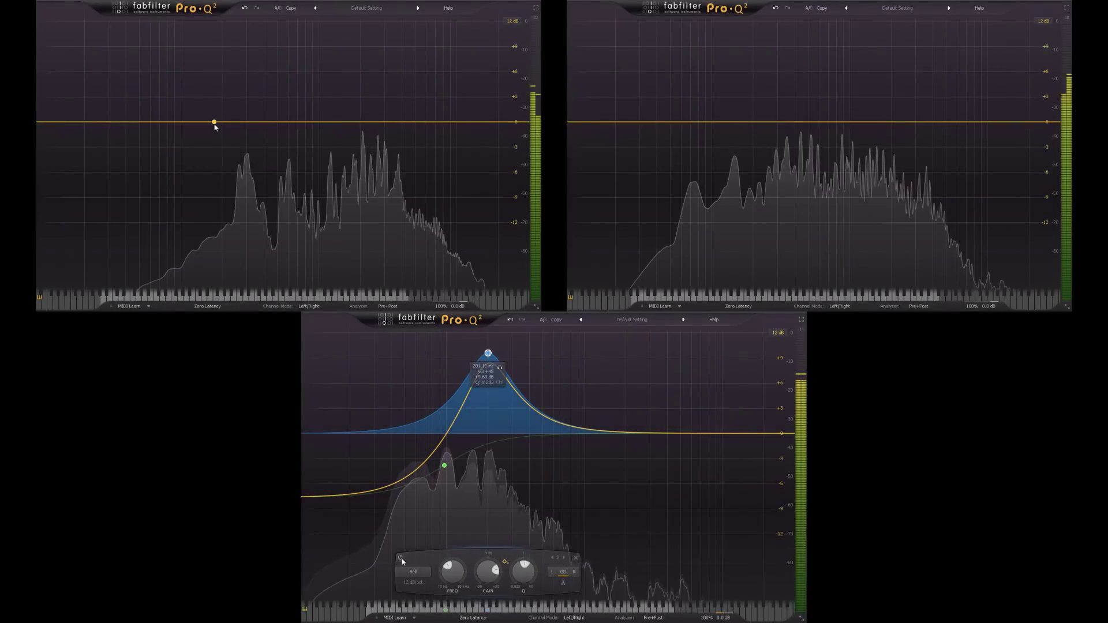
# - Bypass the bottom boost and add bell cuts near 211 Hz and 198 Hz in the other EQs
pyautogui.click(400, 559)
pyautogui.moveTo(215, 123); pyautogui.dragTo(216, 147)
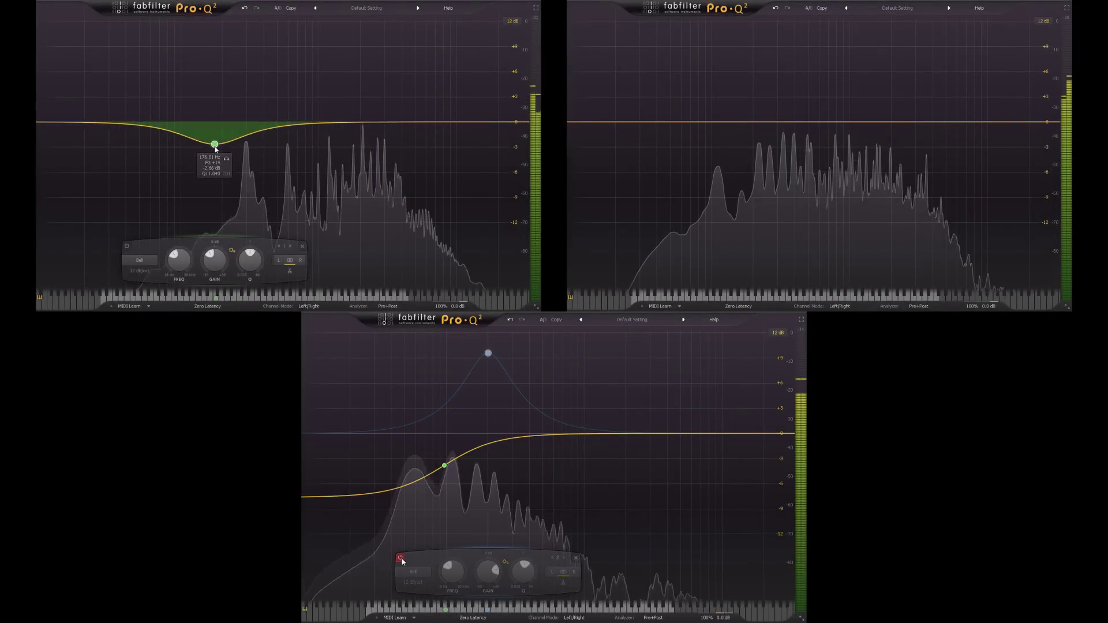
pyautogui.moveTo(228, 189); pyautogui.dragTo(226, 192)
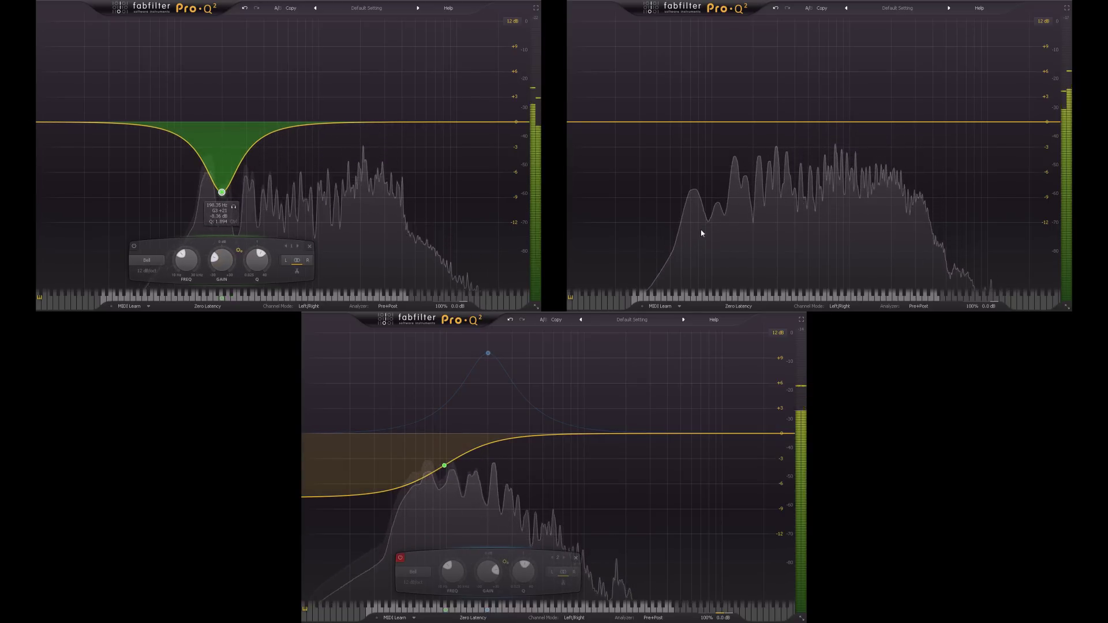
pyautogui.moveTo(782, 124); pyautogui.dragTo(767, 159)
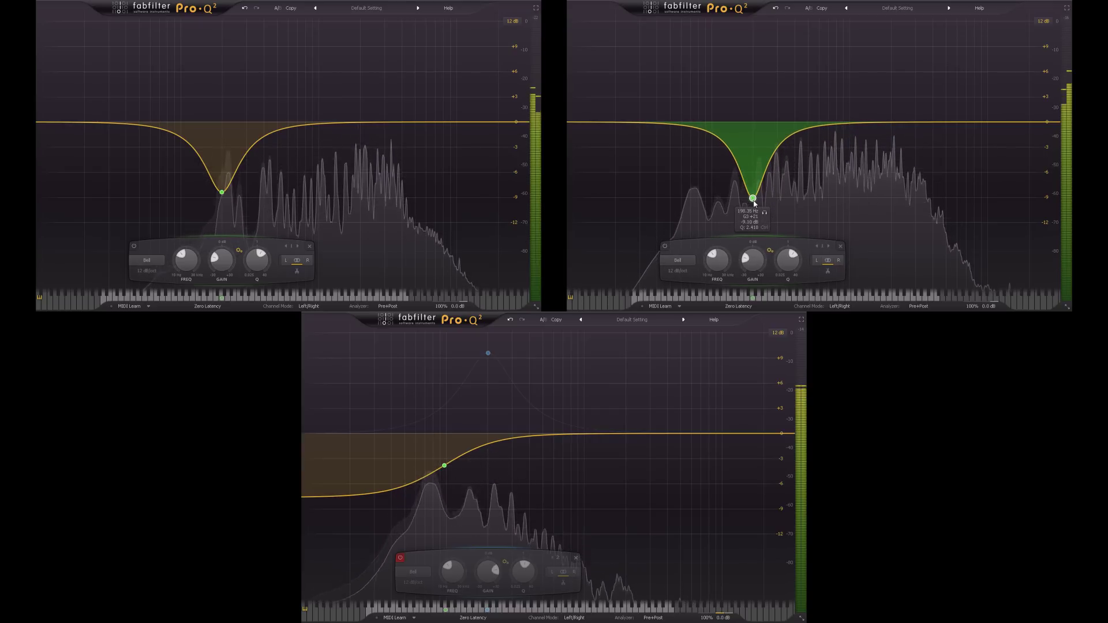
pyautogui.moveTo(754, 200); pyautogui.dragTo(755, 197)
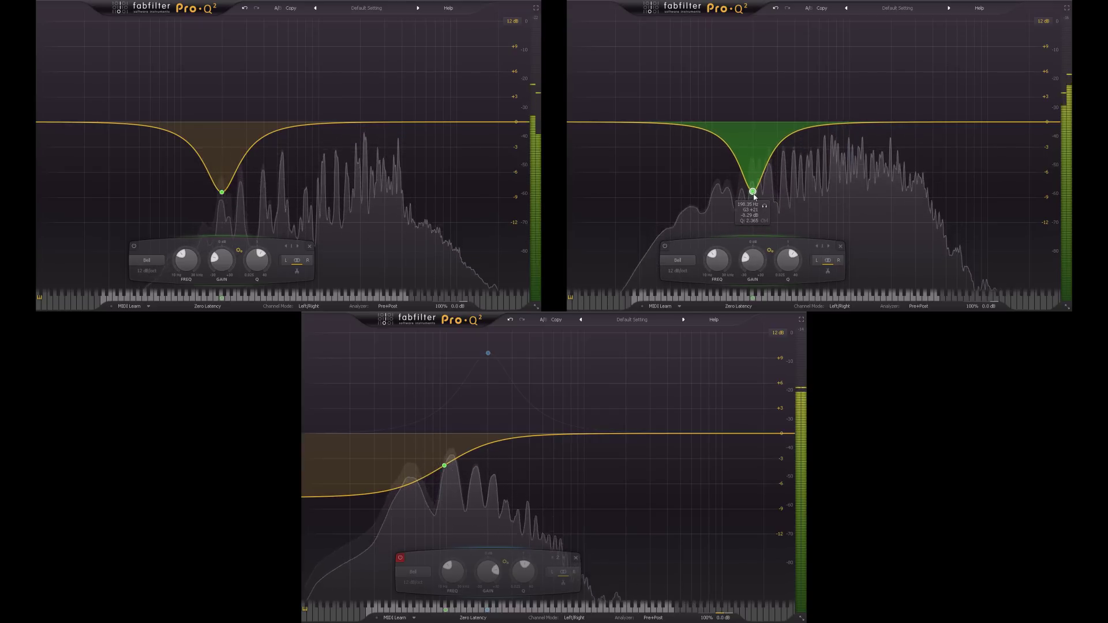
# - Re-enable the third EQ's boost band and lower its gain to a gentler level
pyautogui.click(400, 559)
pyautogui.scroll(-4, 488, 586)
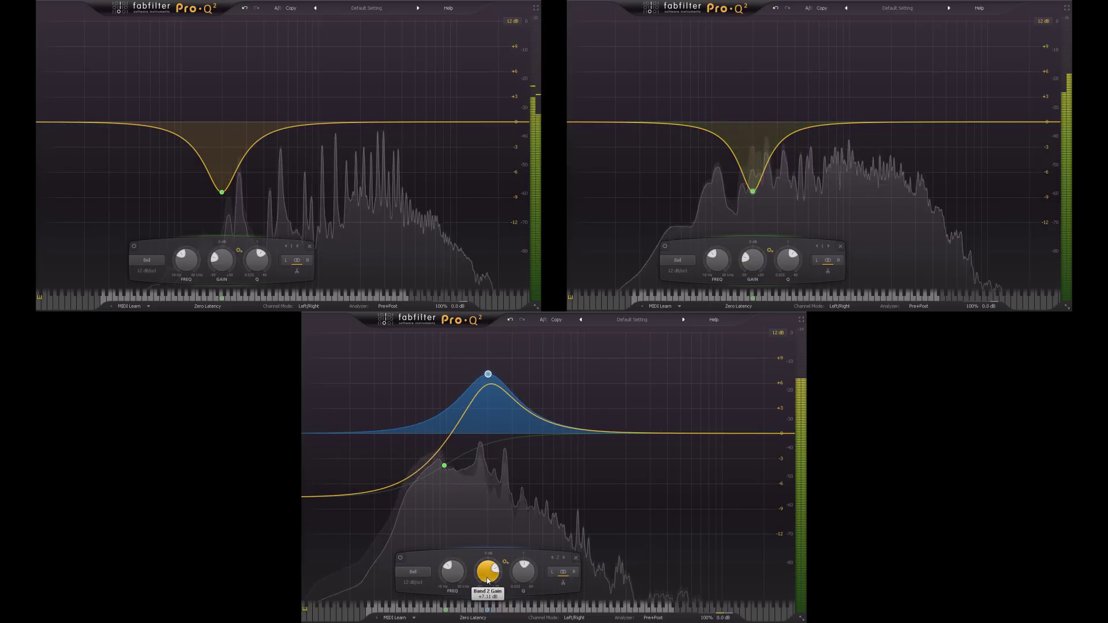
pyautogui.scroll(-2, 488, 589)
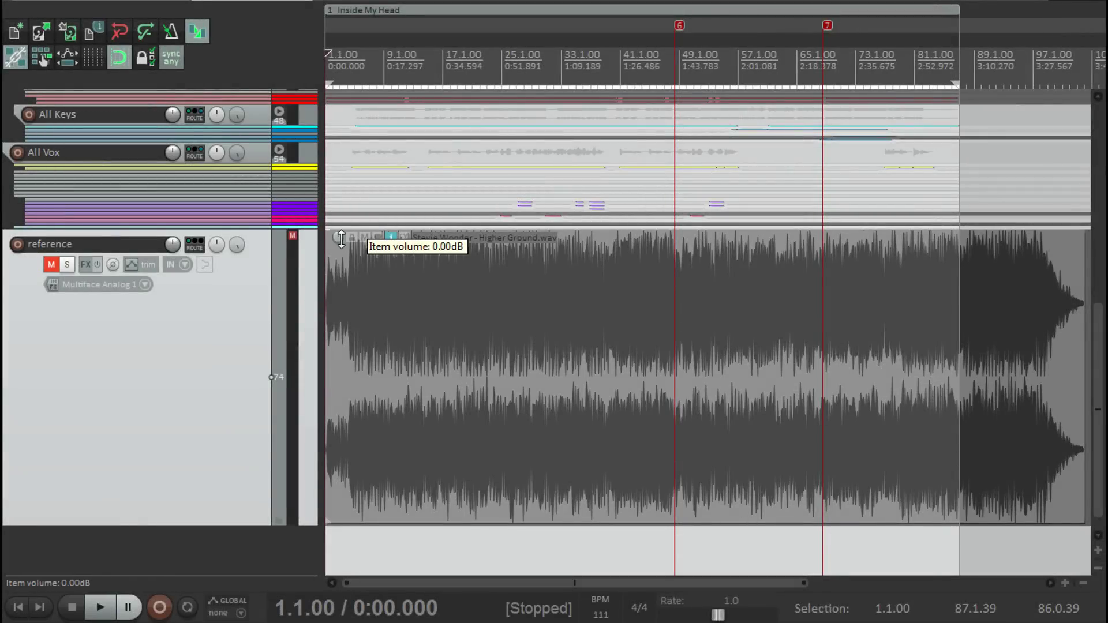
# - Lower the reference song item to -8.10 dB, then solo and unsolo its track to compare
pyautogui.moveTo(341, 238); pyautogui.dragTo(339, 313)
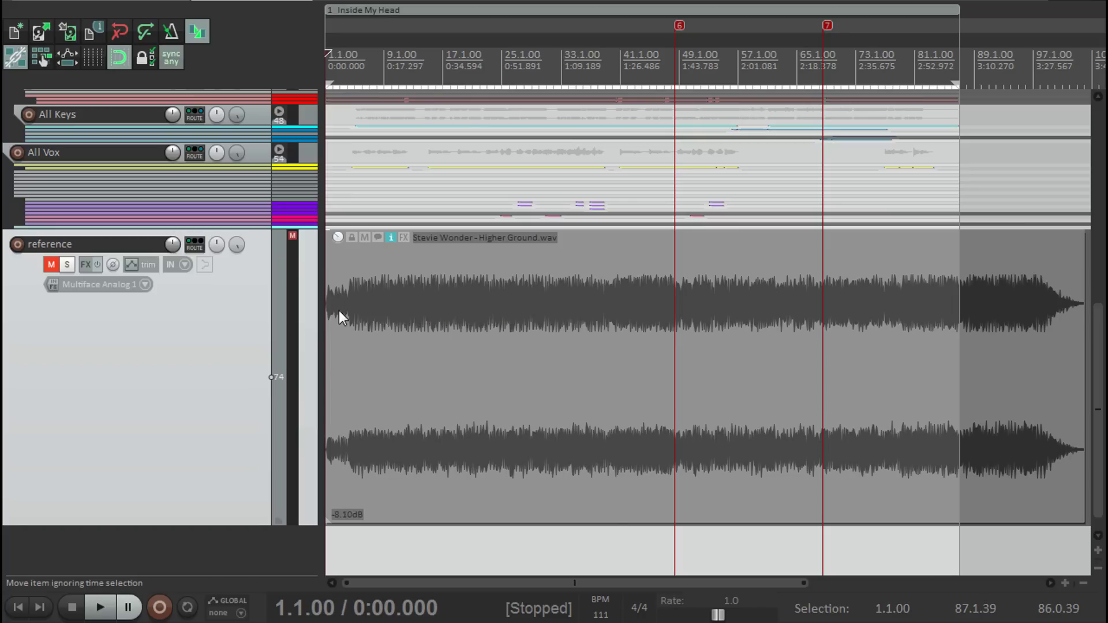
pyautogui.click(68, 264)
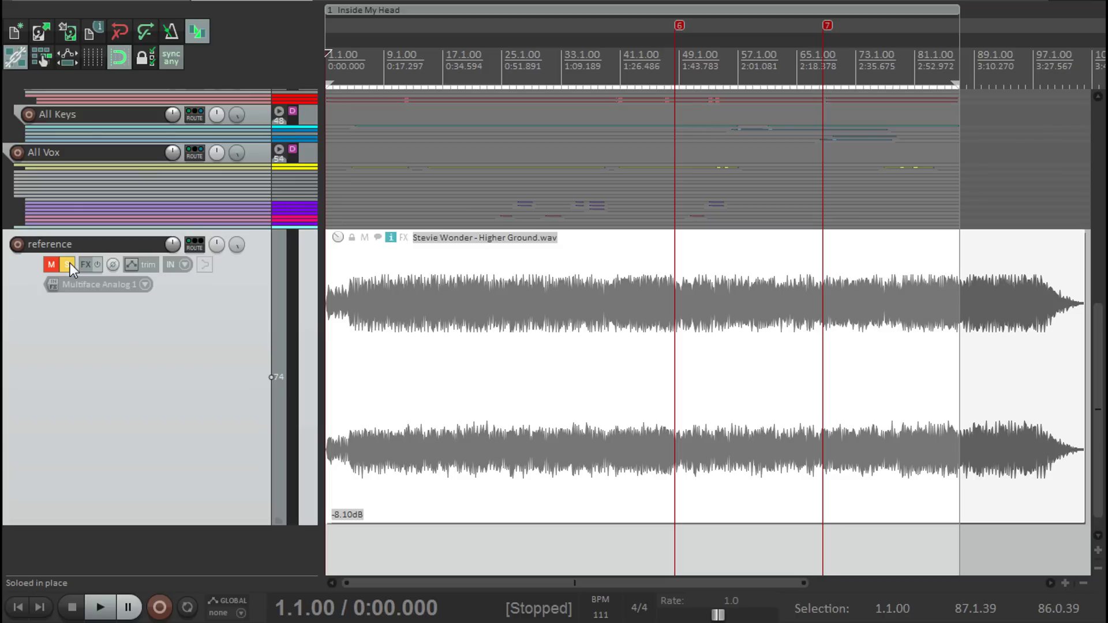
pyautogui.click(66, 265)
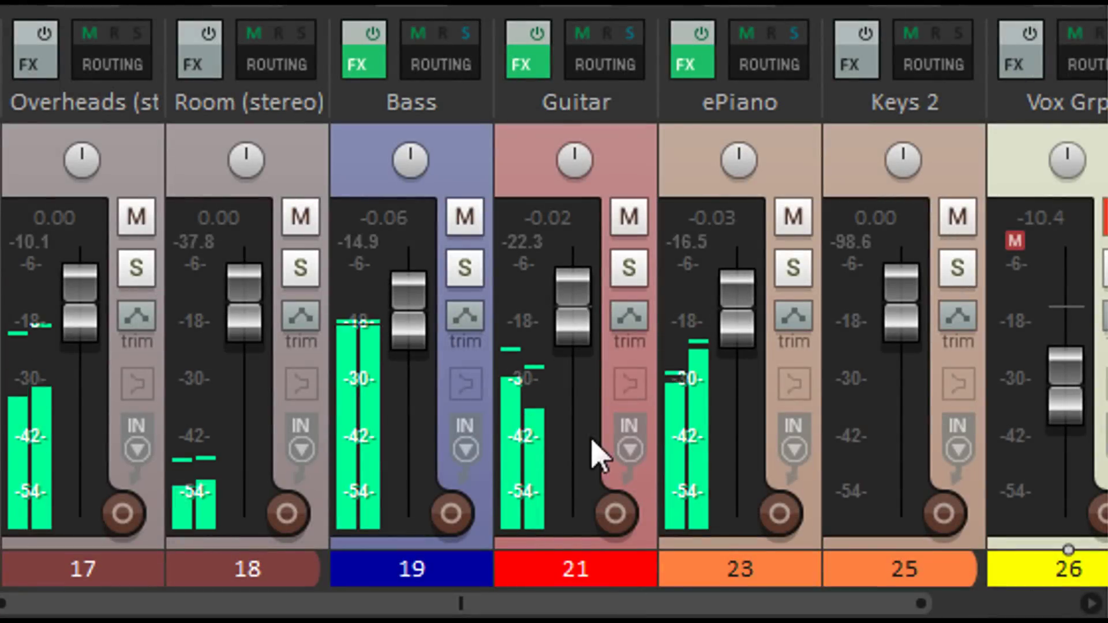
# - Pan Guitar left and ePiano slightly left, then set the master output to mono
pyautogui.scroll(-5, 581, 161)
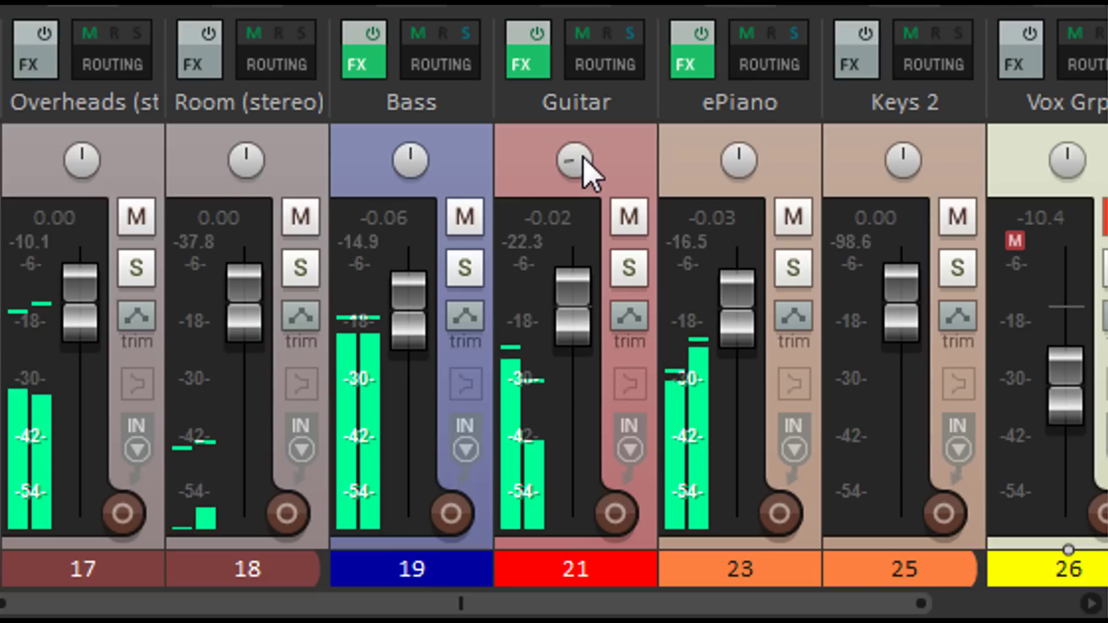
pyautogui.scroll(-3, 737, 164)
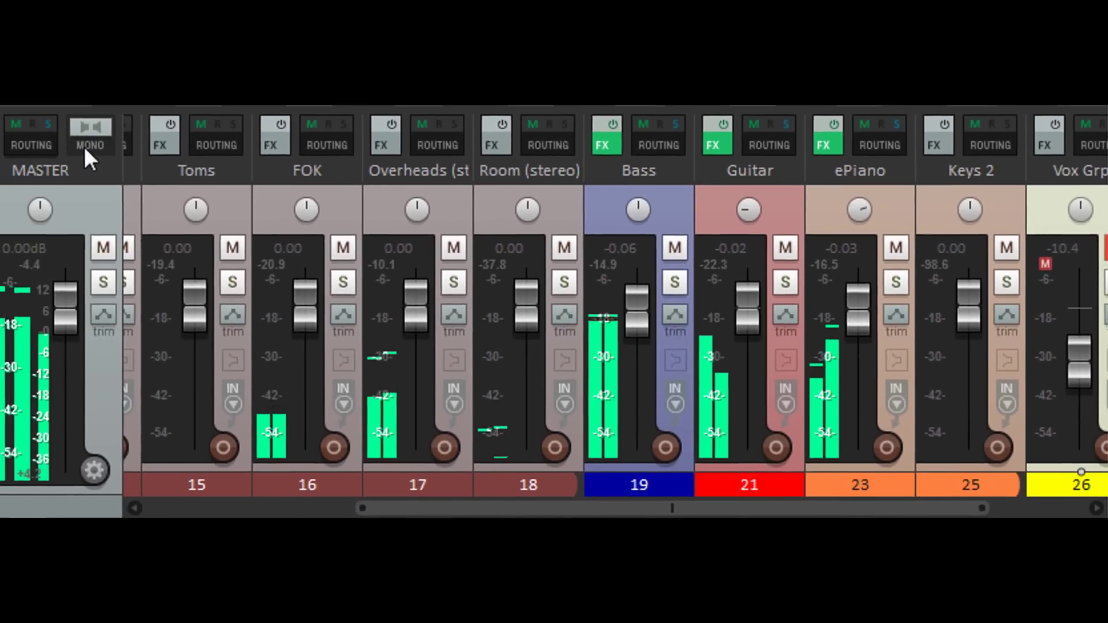
pyautogui.click(119, 151)
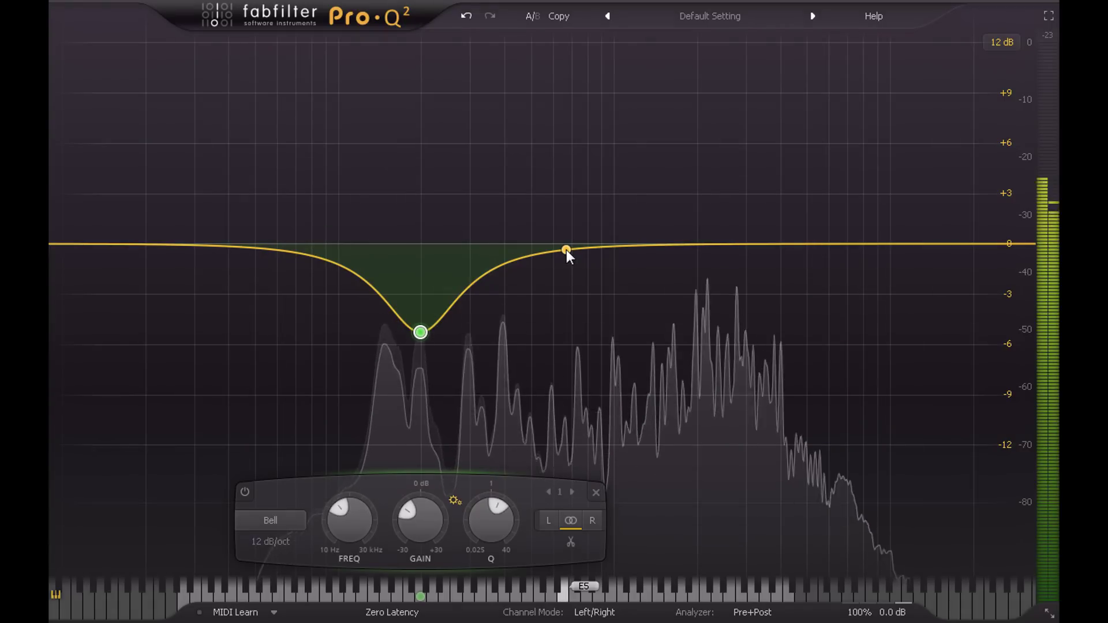
# - Add a roughly +6 dB bell boost near 1.3 kHz, then bypass that band
pyautogui.moveTo(566, 250); pyautogui.dragTo(648, 141)
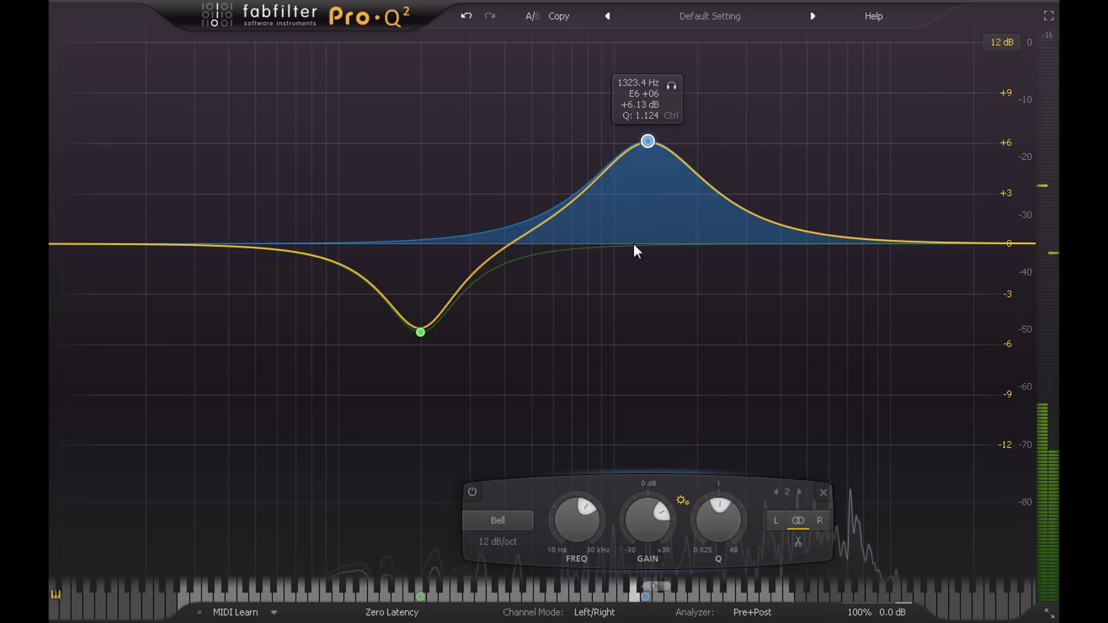
pyautogui.click(474, 493)
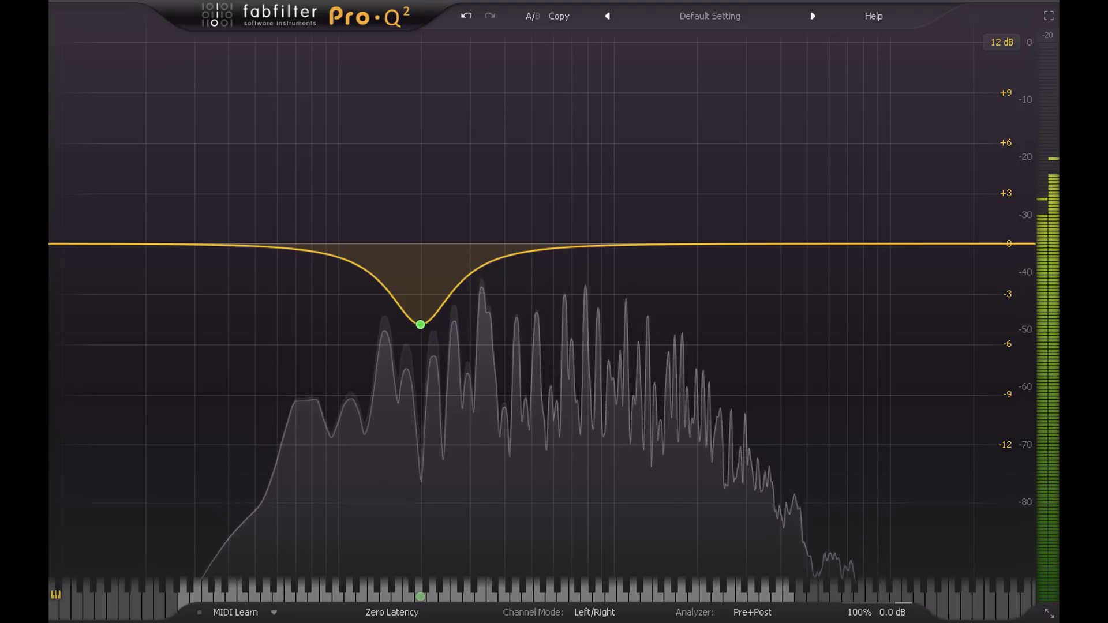
# - Add band 2 near 1.2 kHz, cut it to about -20 dB, and try it as a notch
pyautogui.moveTo(636, 244); pyautogui.dragTo(642, 318)
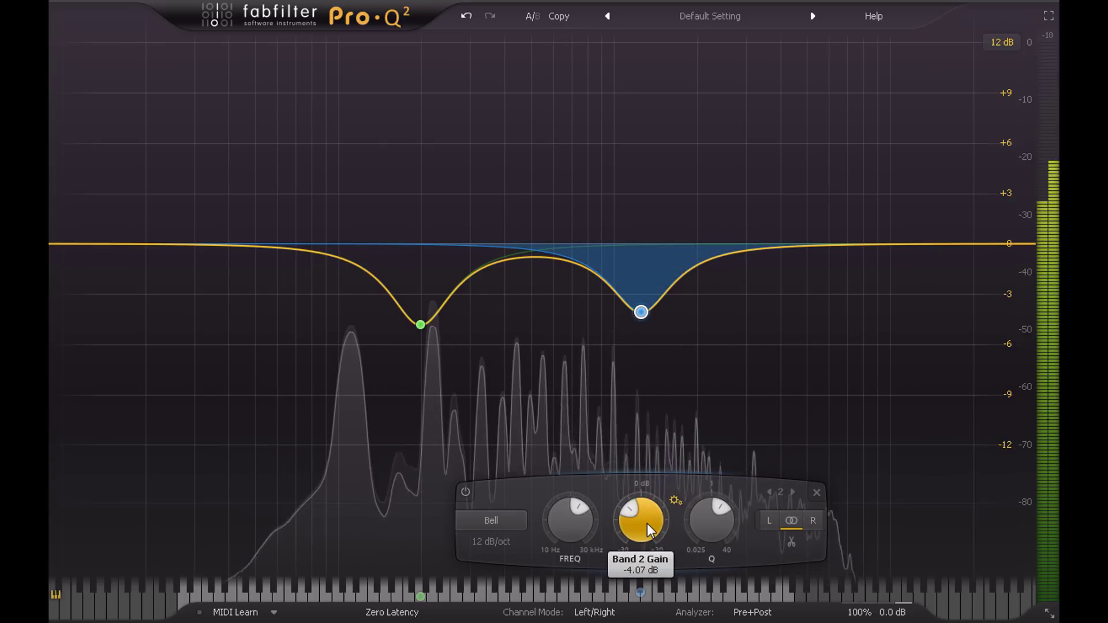
pyautogui.moveTo(647, 524); pyautogui.dragTo(646, 591)
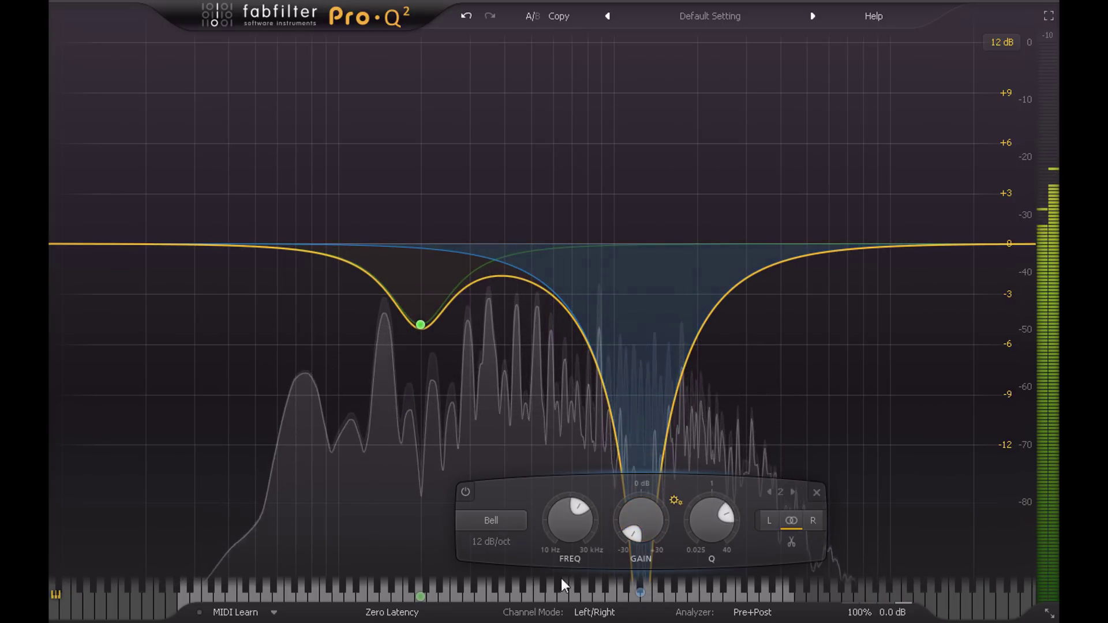
pyautogui.click(504, 522)
pyautogui.click(503, 482)
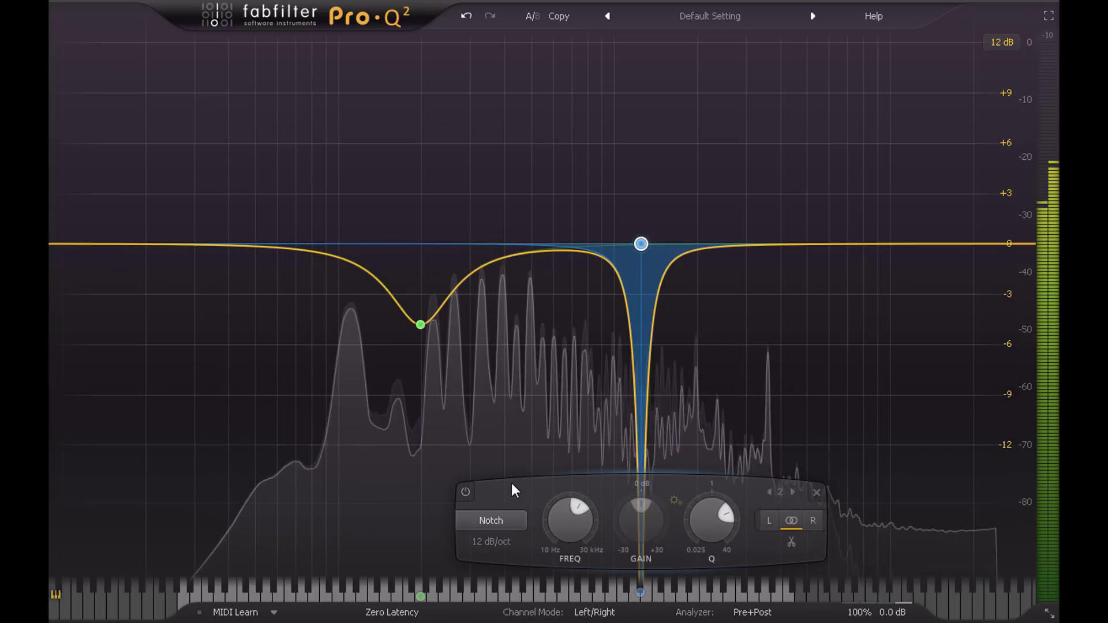
pyautogui.moveTo(694, 503); pyautogui.dragTo(701, 575)
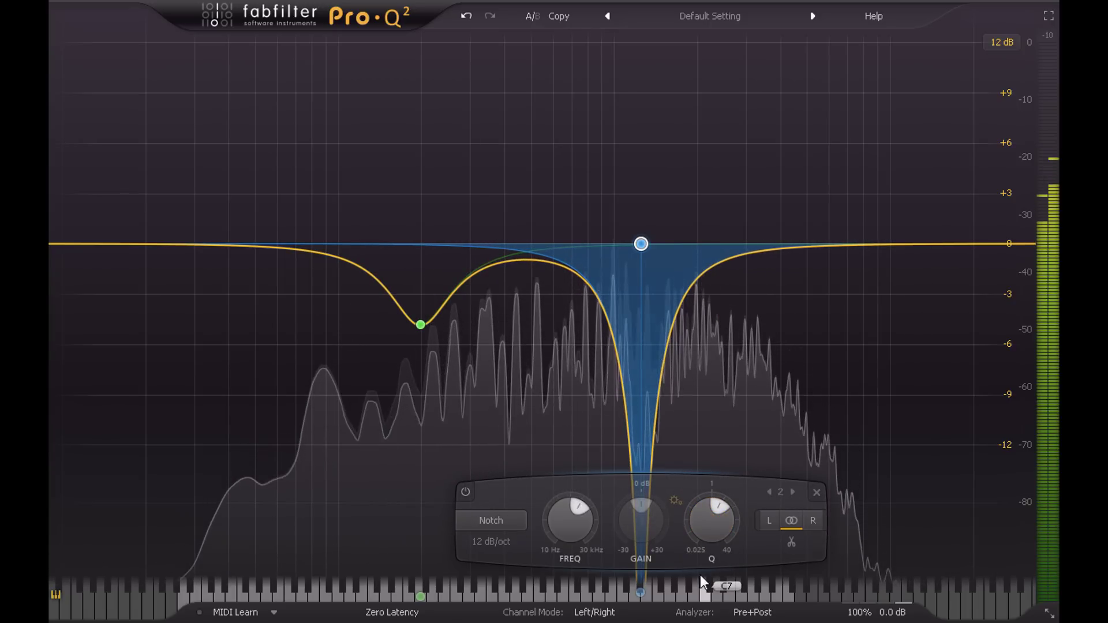
# - Undo back to a gentle bell cut of about -4 dB near 1251 Hz
pyautogui.click(466, 18)
pyautogui.click(465, 17)
pyautogui.click(466, 17)
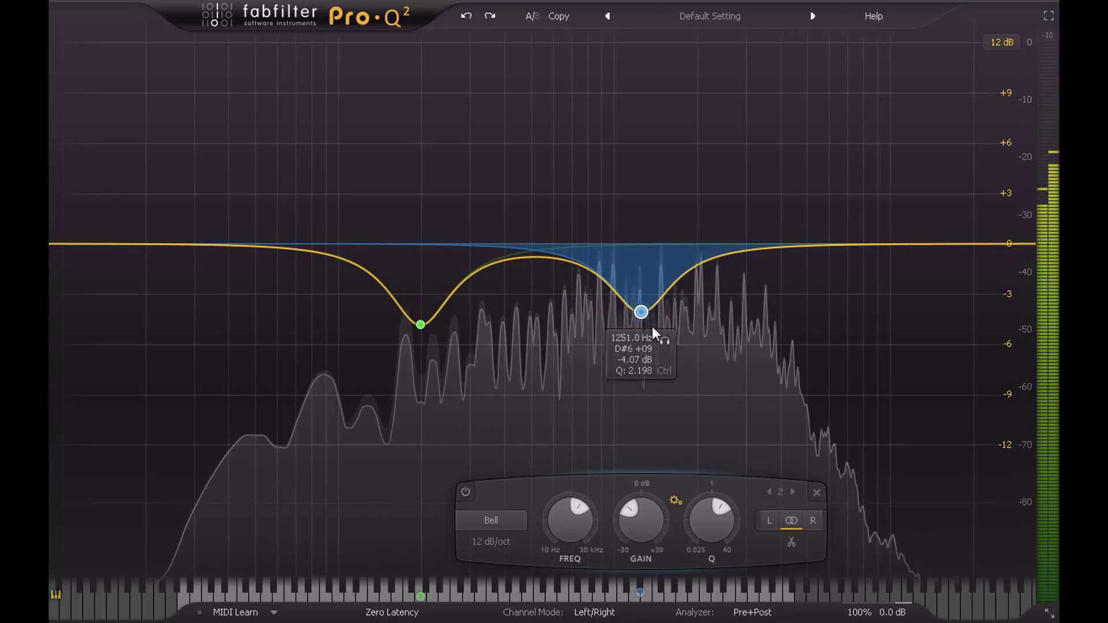
# - Settle band 2's 1.25 kHz cut at about -4.75 dB and lower its Q to about 1.9
pyautogui.moveTo(651, 520)
pyautogui.mouseDown()
pyautogui.moveTo(650, 538)
pyautogui.moveTo(649, 528)
pyautogui.mouseUp()
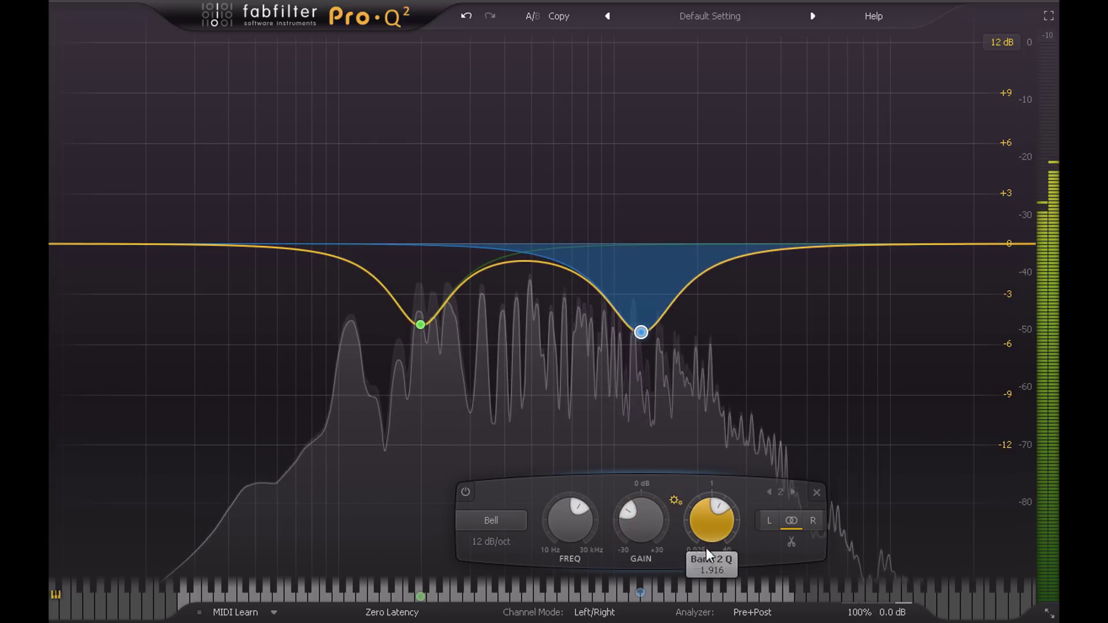
pyautogui.moveTo(653, 534); pyautogui.dragTo(652, 519)
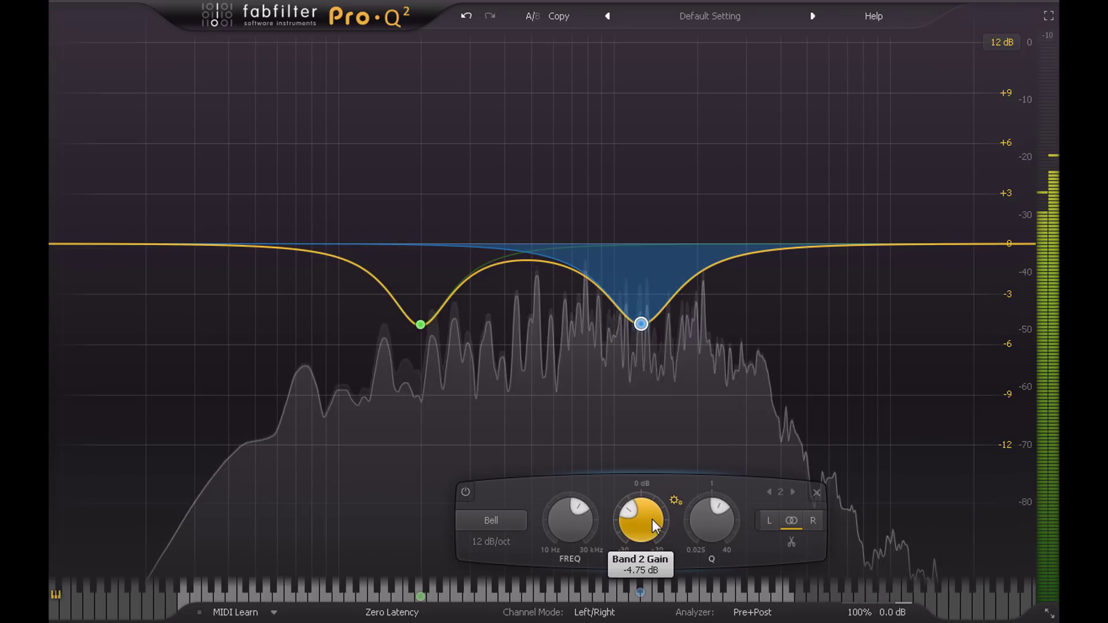
pyautogui.moveTo(549, 267); pyautogui.dragTo(494, 148)
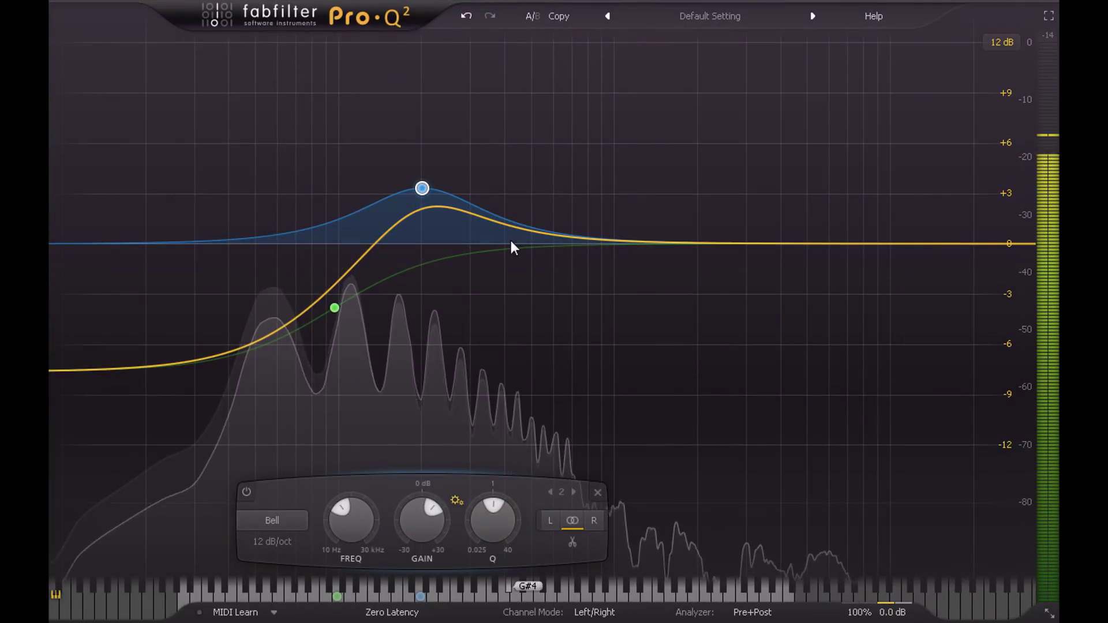
# - Add band 3 as a bell cut near 334 Hz, pulled down about 3 dB
pyautogui.moveTo(496, 227); pyautogui.dragTo(487, 271)
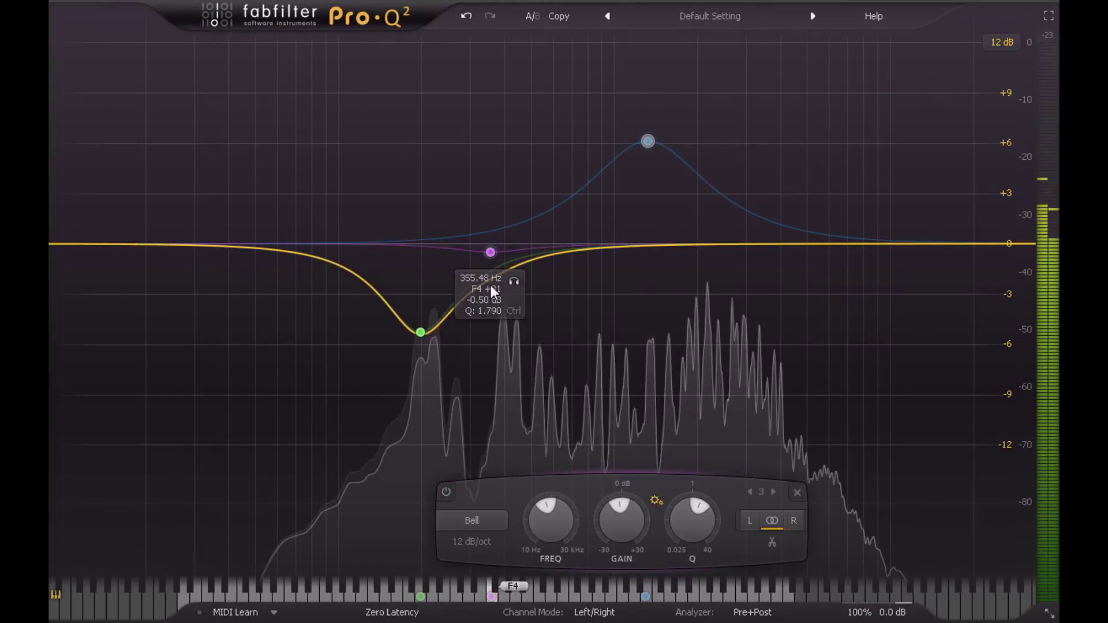
pyautogui.moveTo(491, 285); pyautogui.dragTo(483, 327)
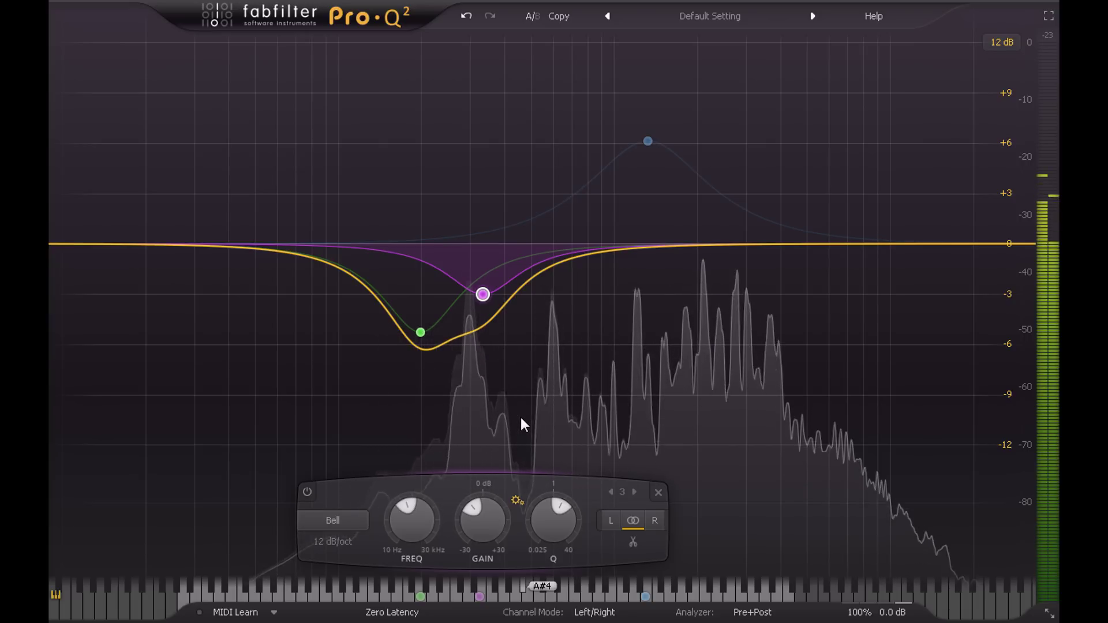
# - Delete the 334 Hz band and move the 198 Hz cut up to about 236 Hz
pyautogui.click(658, 492)
pyautogui.moveTo(424, 334); pyautogui.dragTo(444, 345)
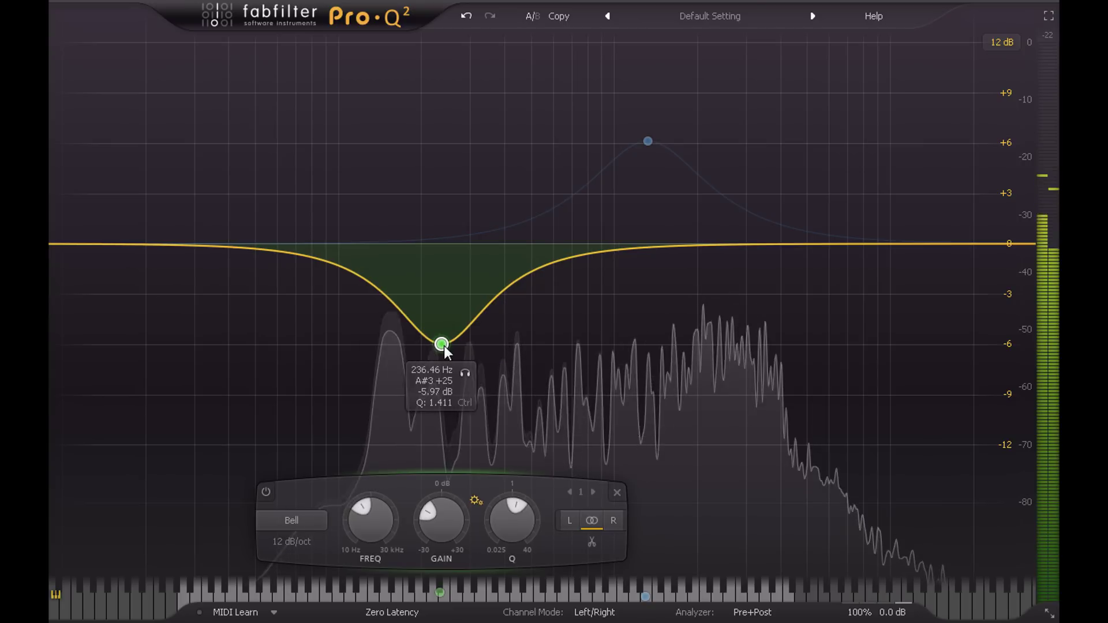